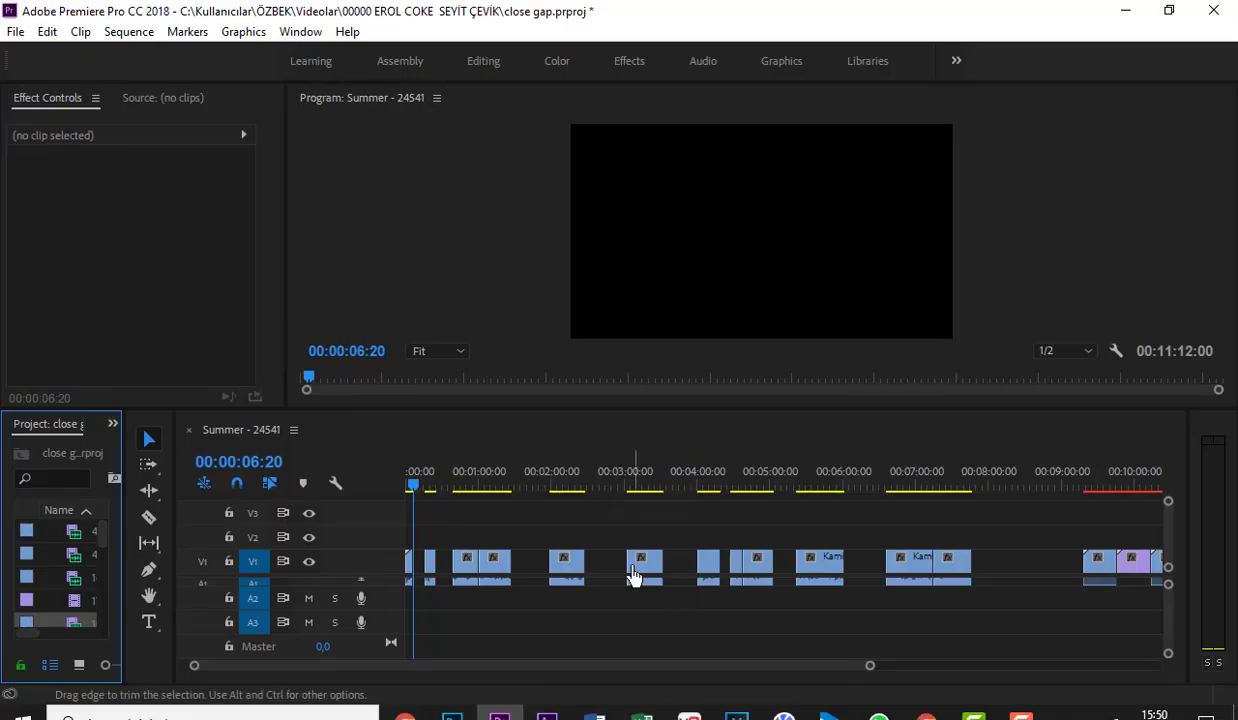
Park the playhead at 00:04:33:23, trial-delete the short clip, undo it, and reselect it.
left_click_drag(413, 485, 738, 485)
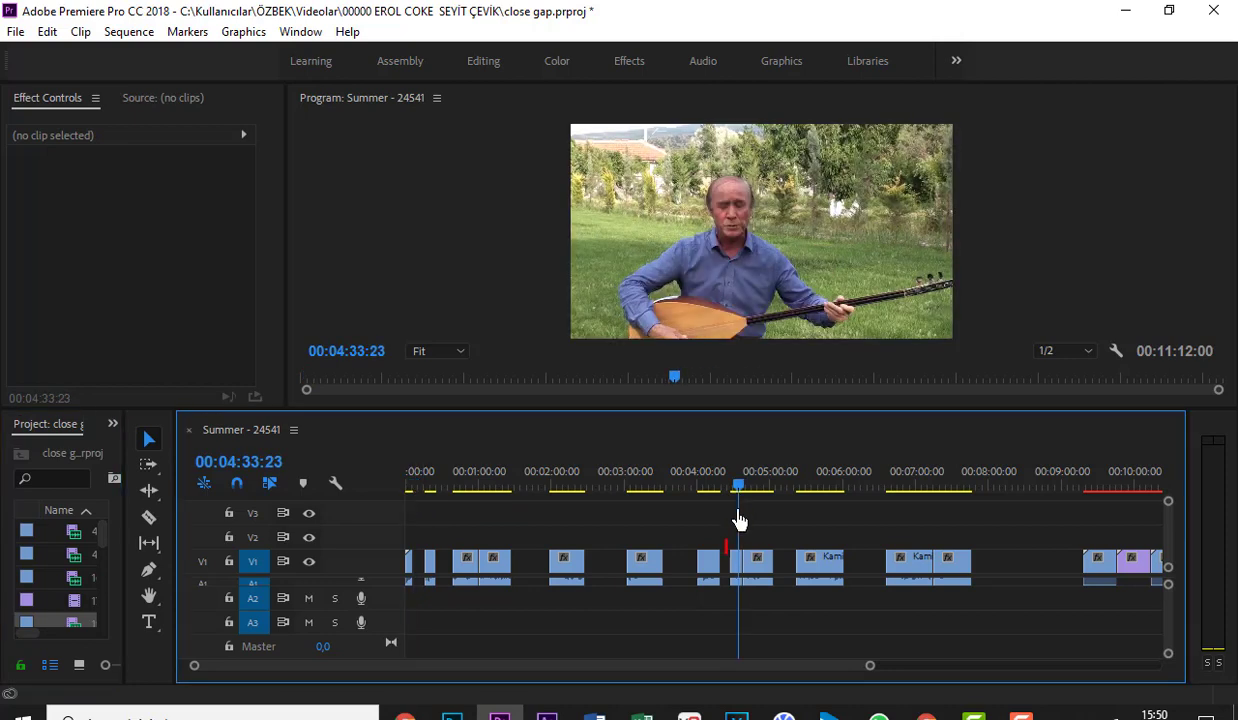
left_click(734, 572)
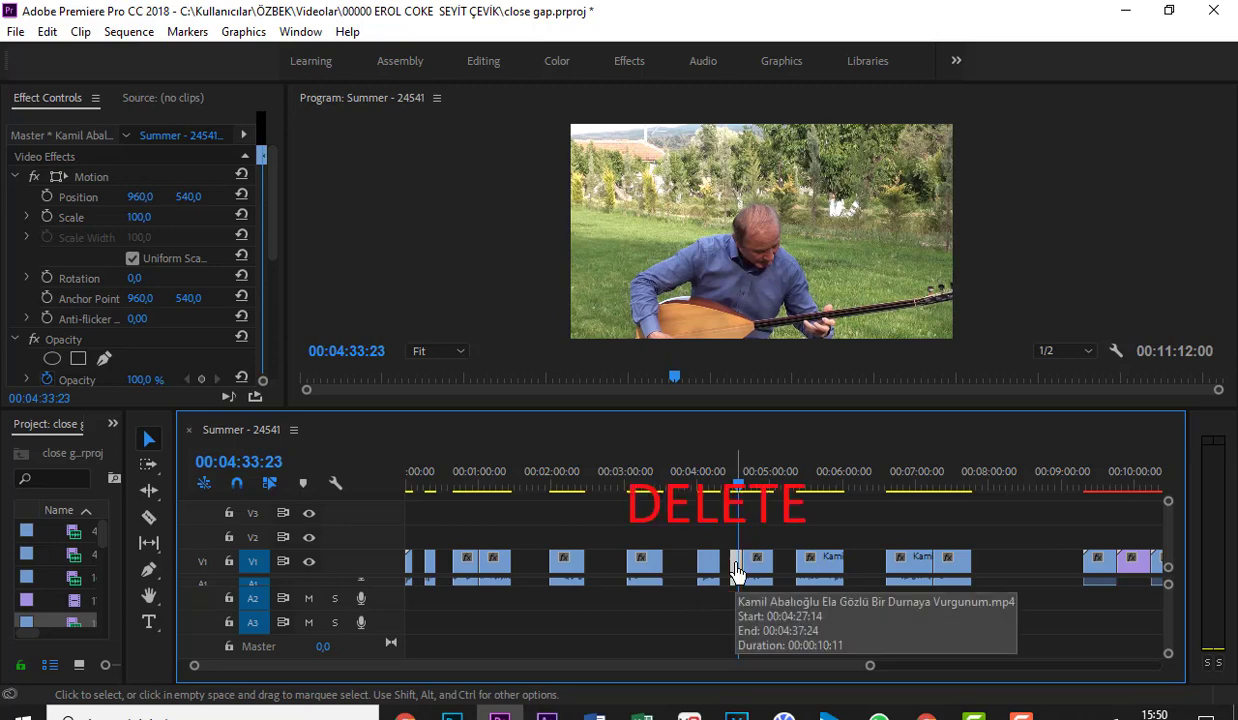
key("Delete")
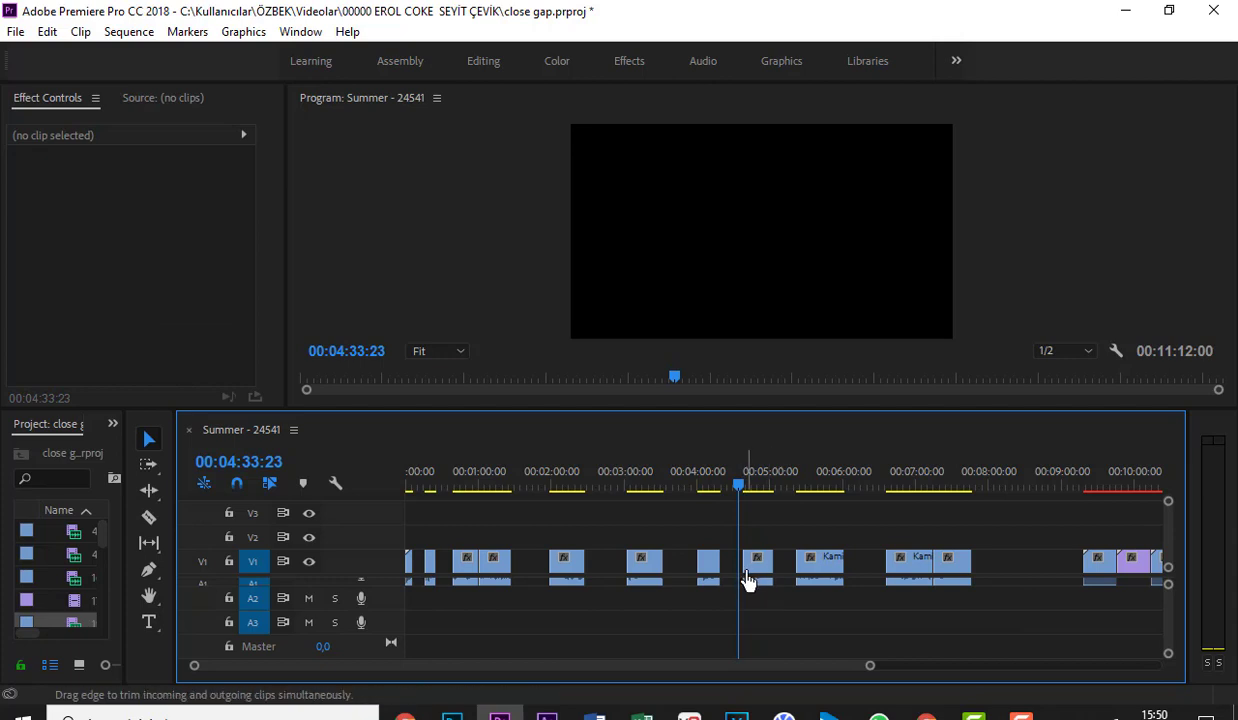
key("ctrl+z")
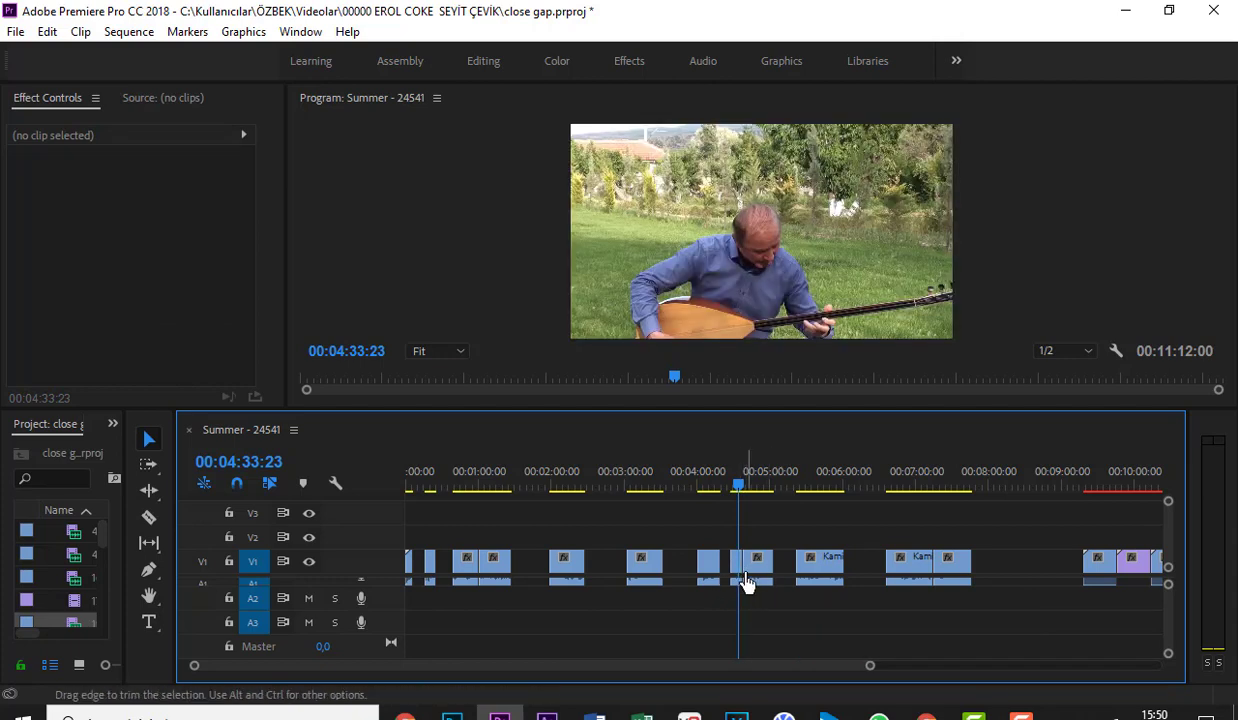
left_click(738, 578)
Ripple Delete the short V1 clip so the following clip starts at 00:04:27:14.
left_click(738, 578)
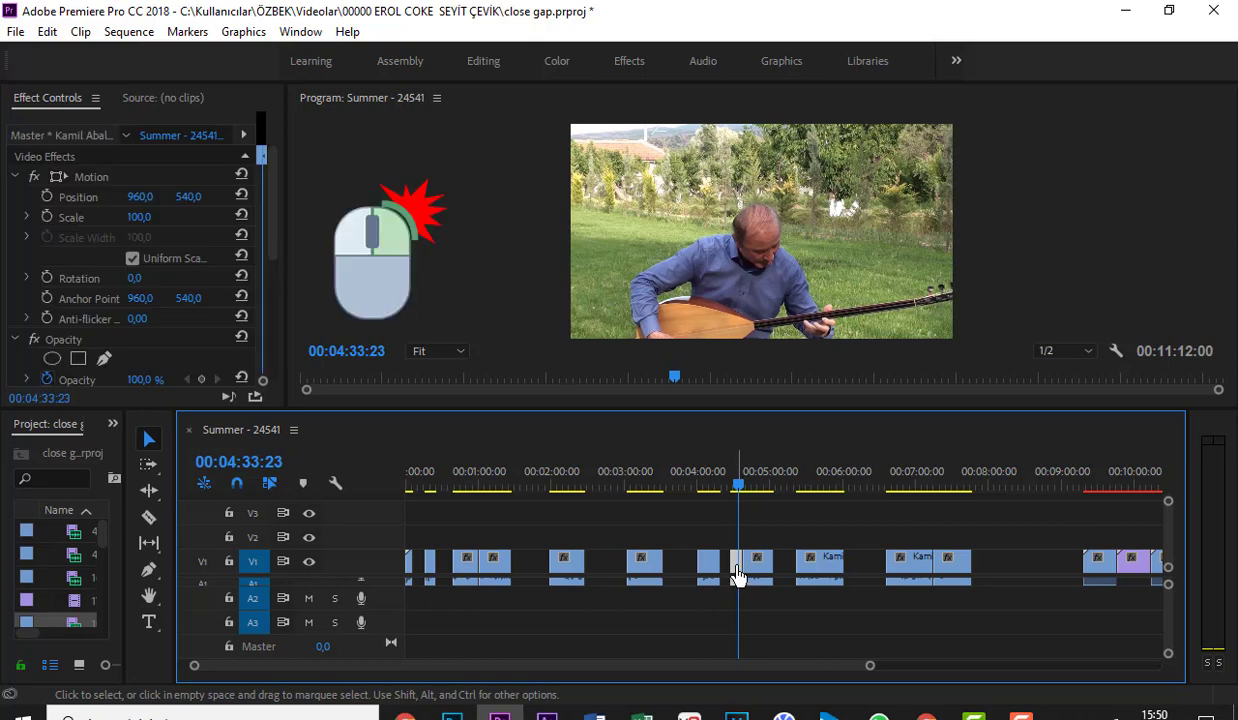
right_click(738, 573)
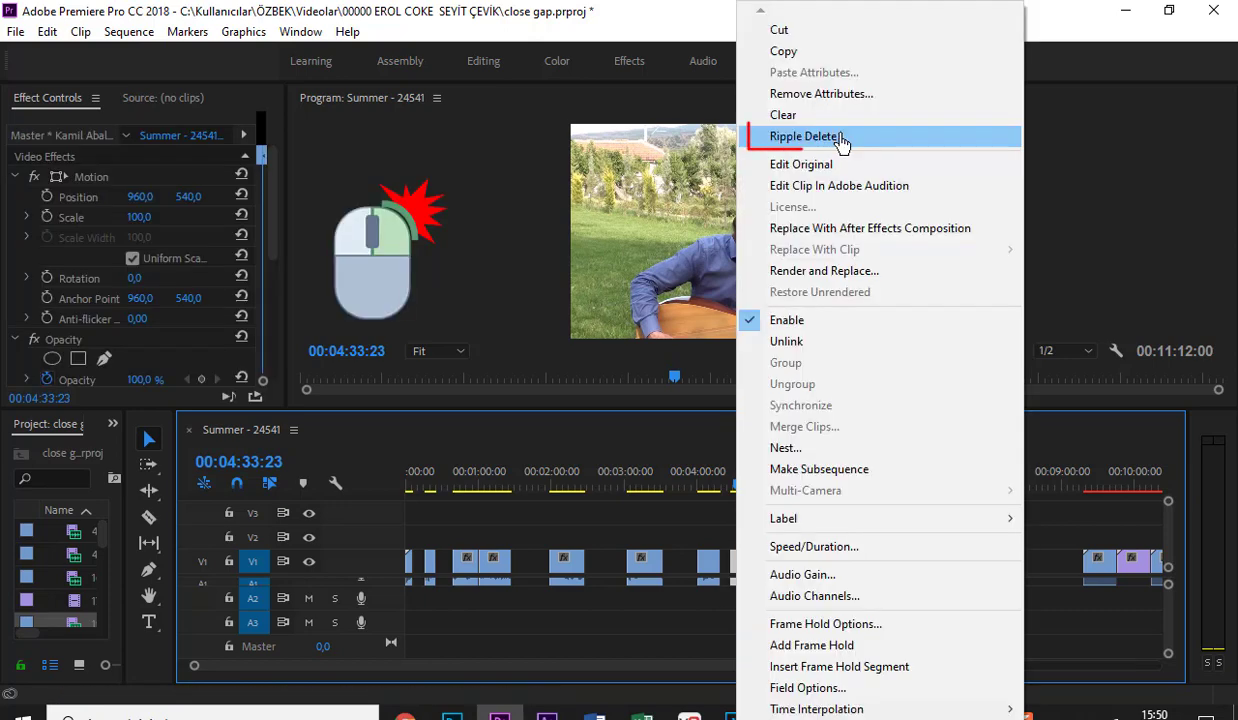
left_click(838, 137)
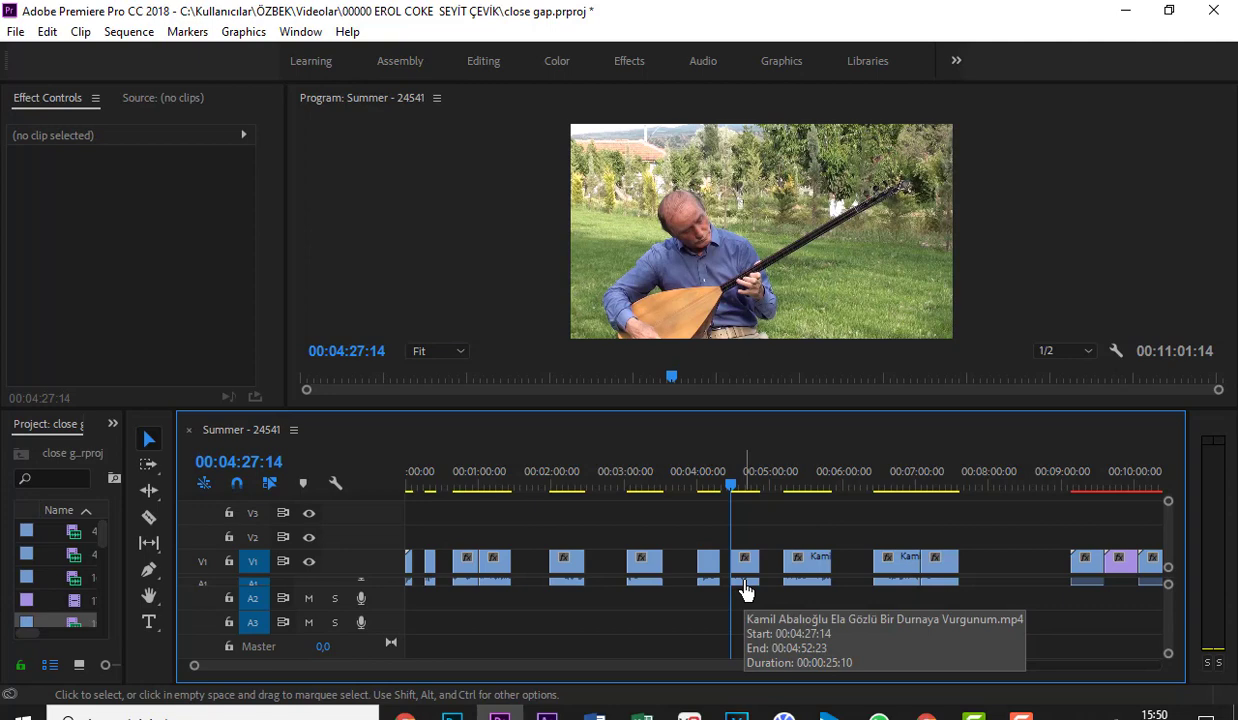
Zoom the timeline out to show the whole Summer sequence and marquee-select all its clips.
left_click_drag(876, 665, 978, 696)
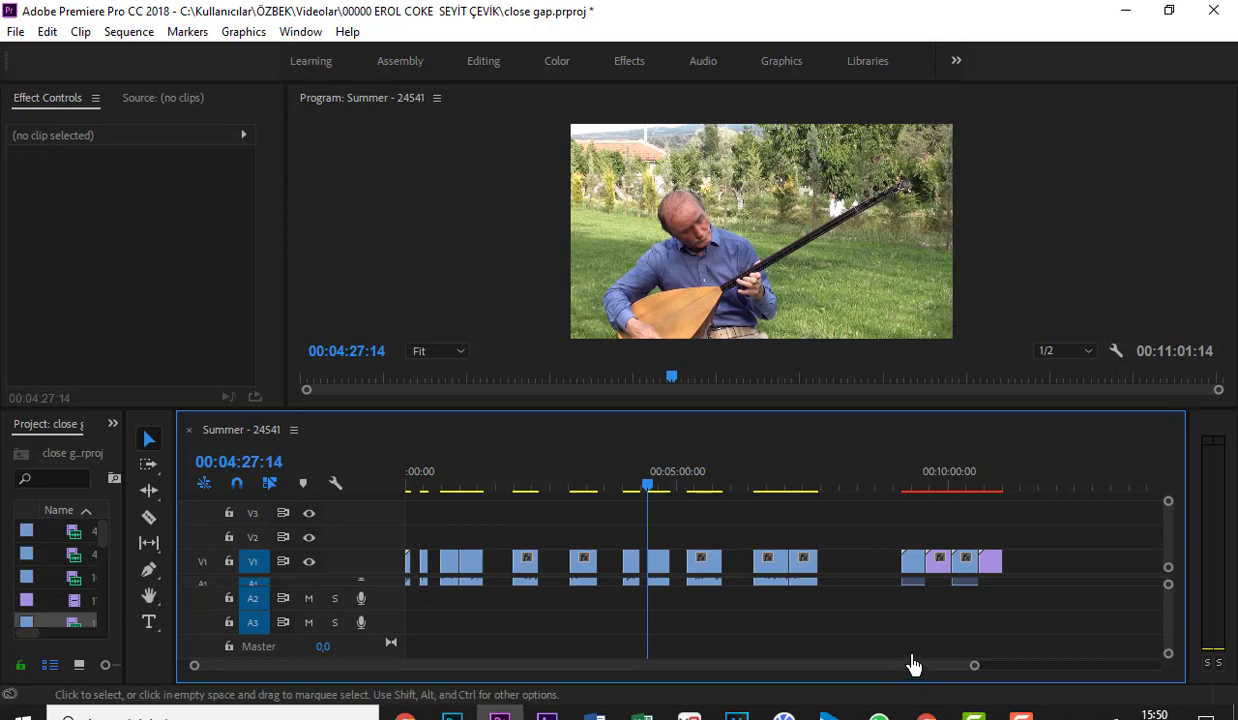
left_click_drag(1035, 546, 368, 640)
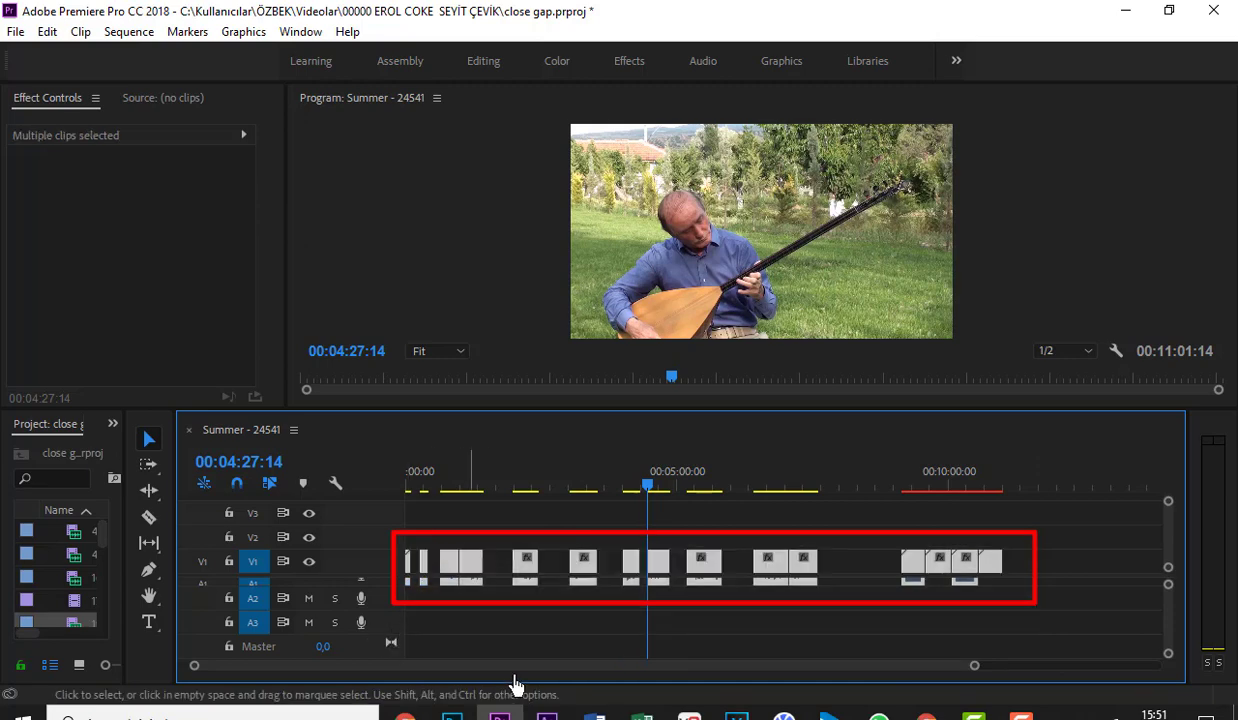
left_click(139, 38)
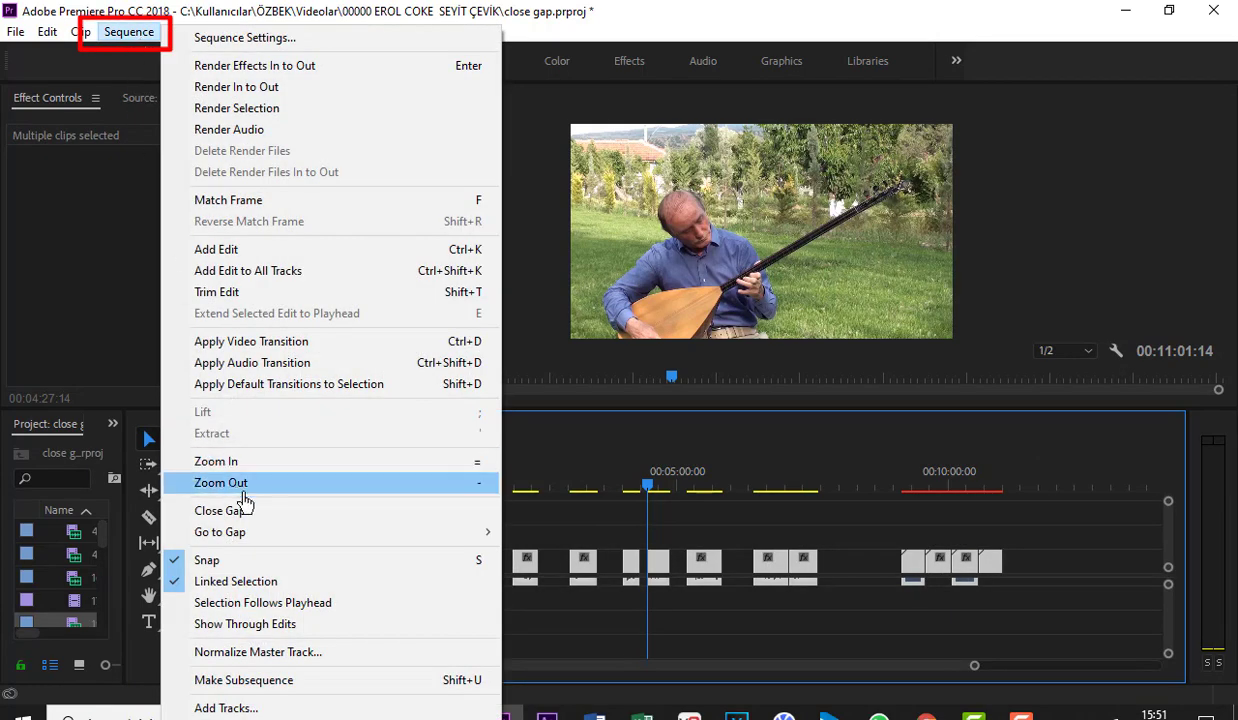
left_click(298, 517)
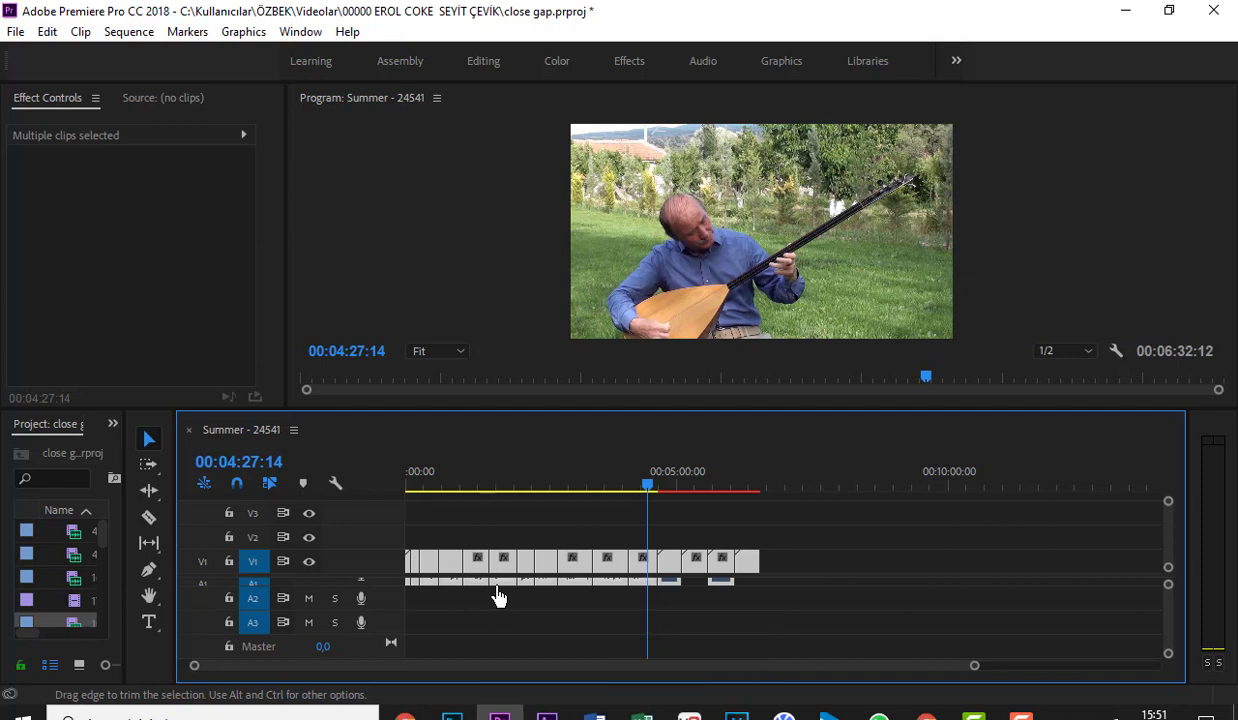
key("ctrl+z")
left_click(707, 608)
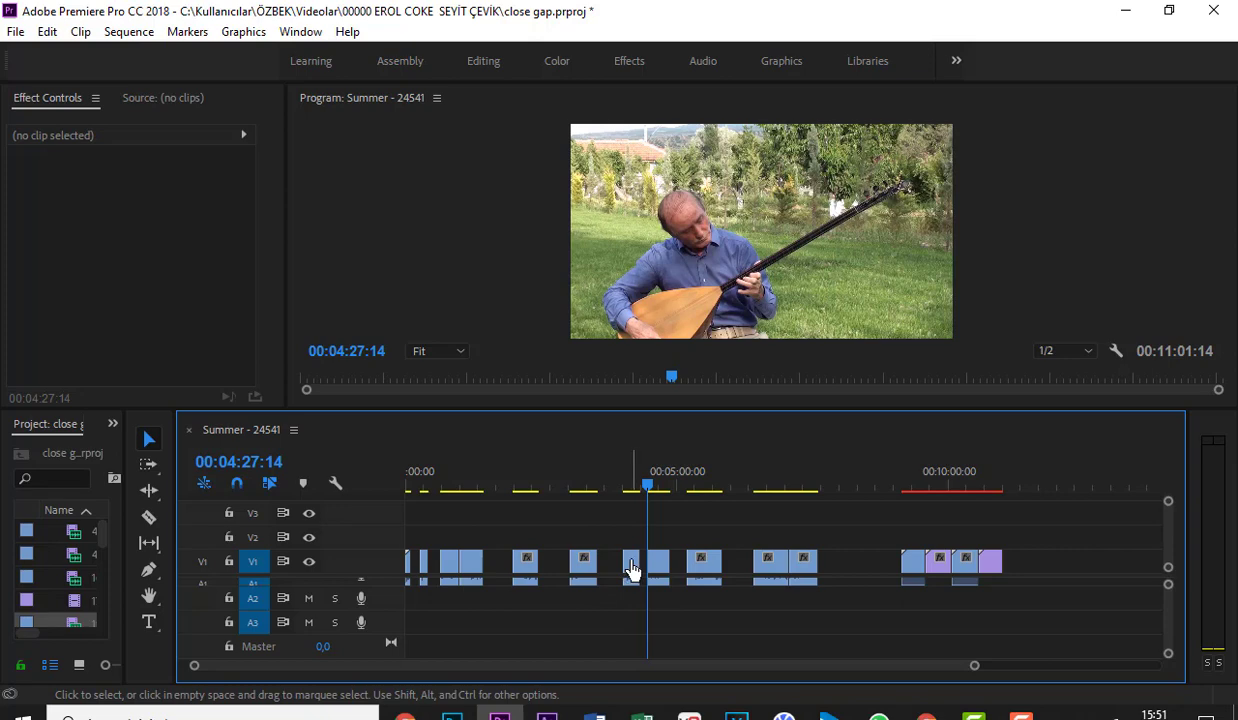
Lift several V1 clips, including the purple one, onto V2 and select all clips on both tracks.
left_click_drag(632, 569, 631, 540)
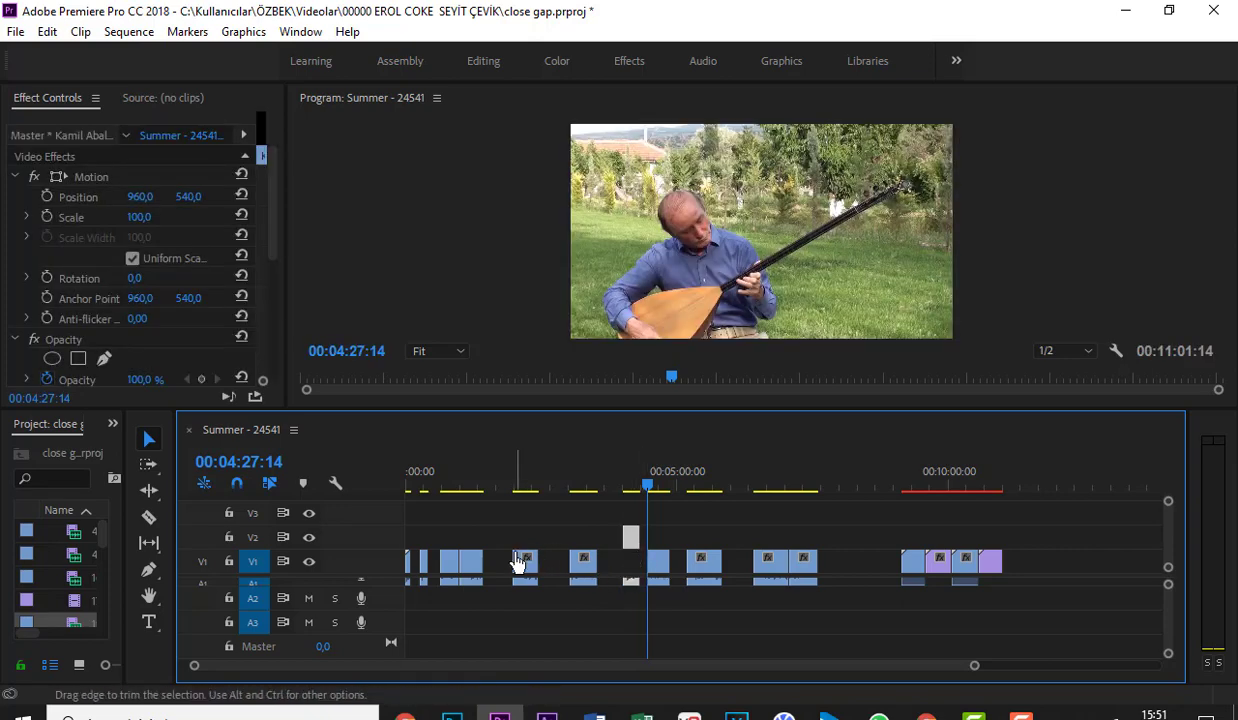
left_click_drag(779, 562, 778, 538)
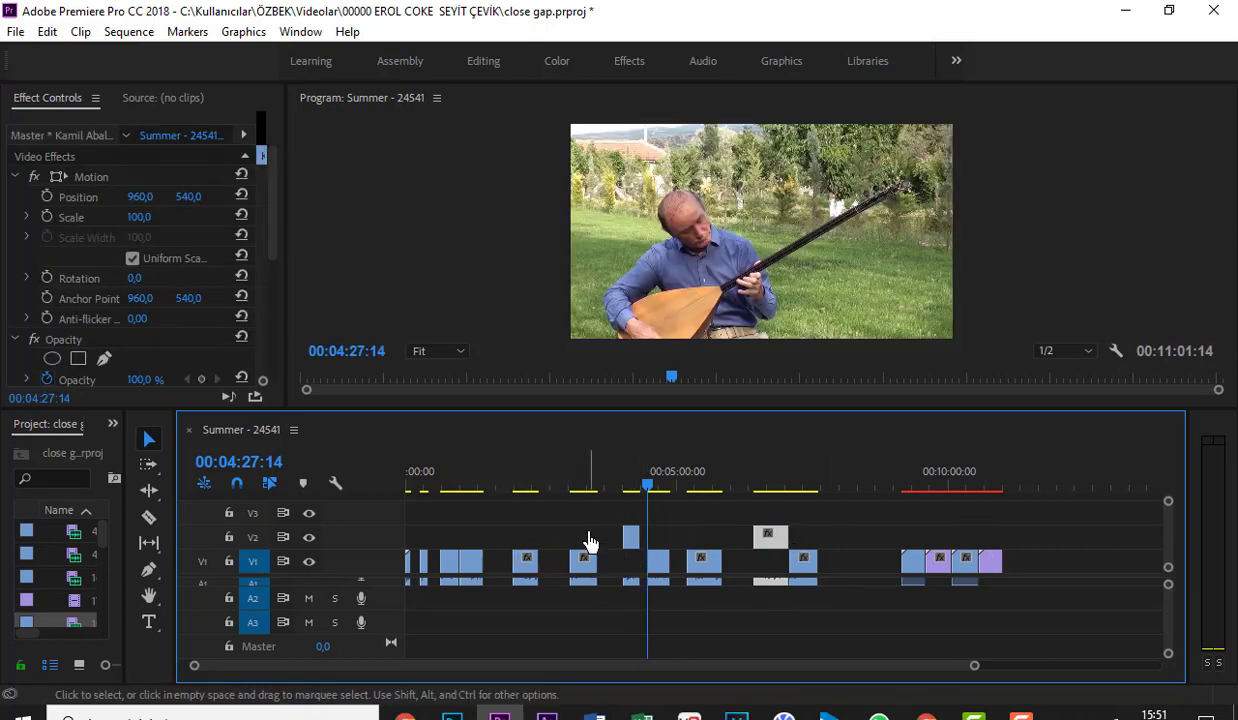
mouse_move(938, 561)
left_mouse_down()
mouse_move(938, 537)
mouse_move(989, 538)
left_mouse_up()
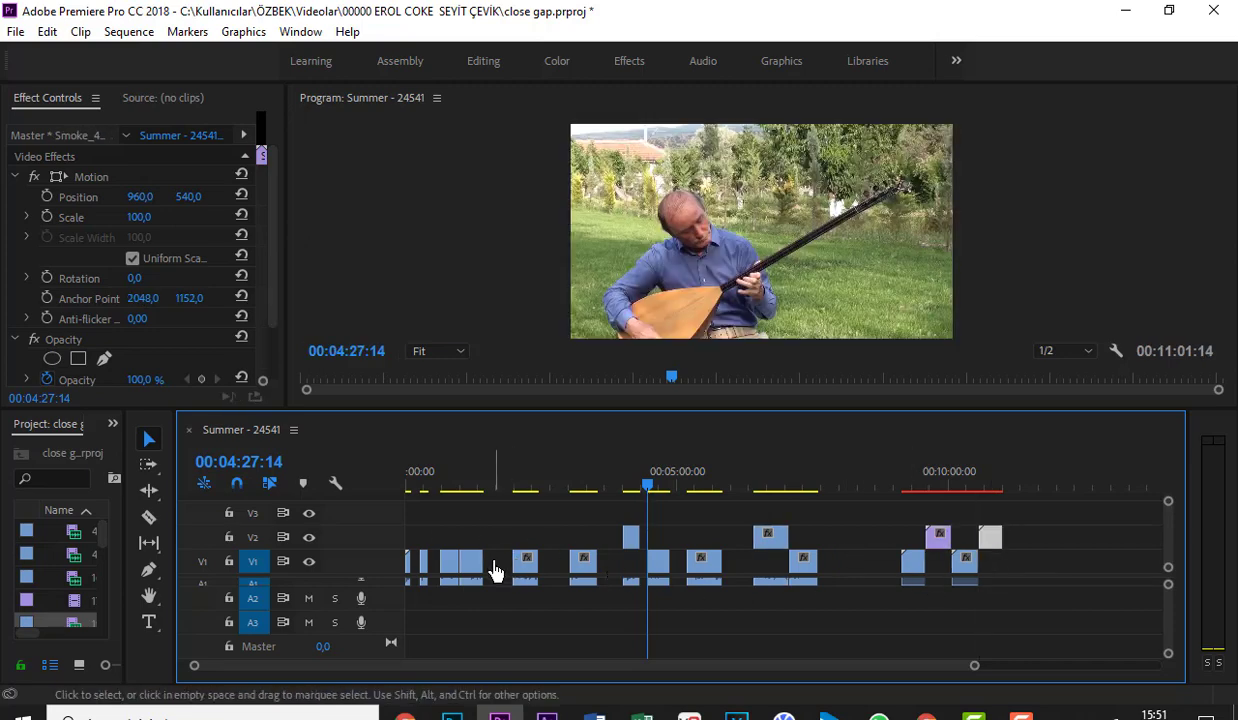
left_click_drag(448, 562, 448, 538)
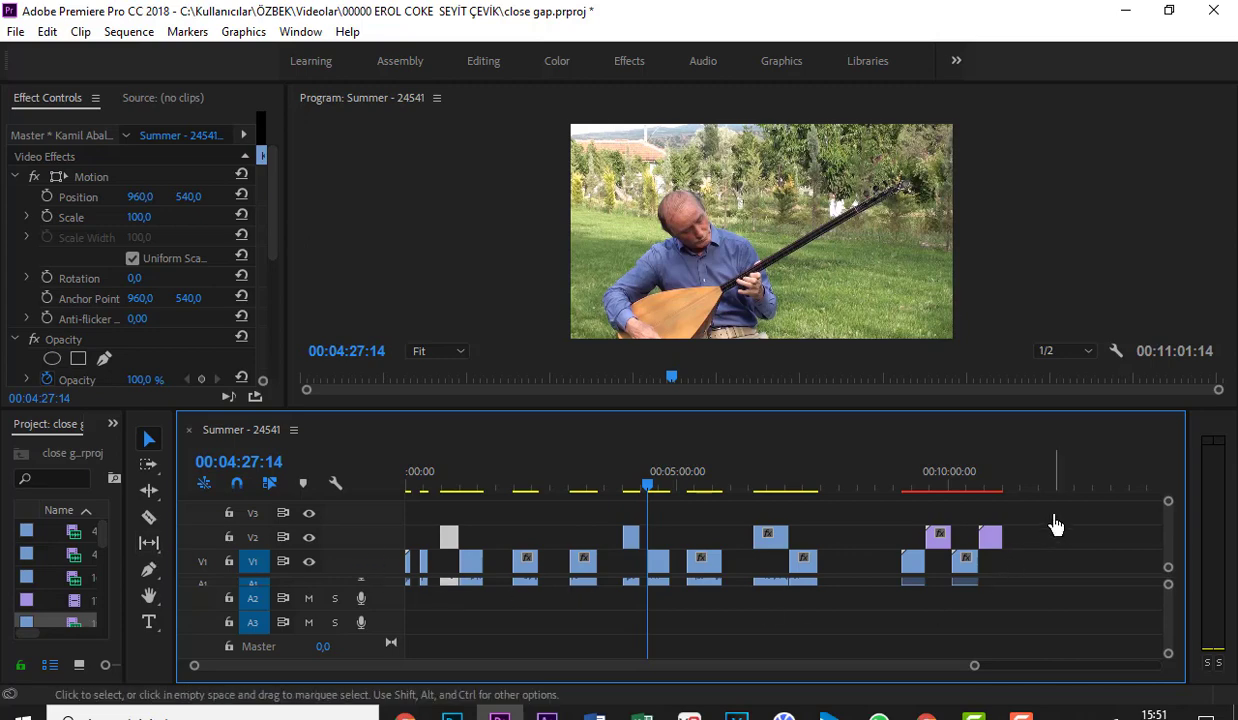
left_click_drag(1054, 518, 412, 640)
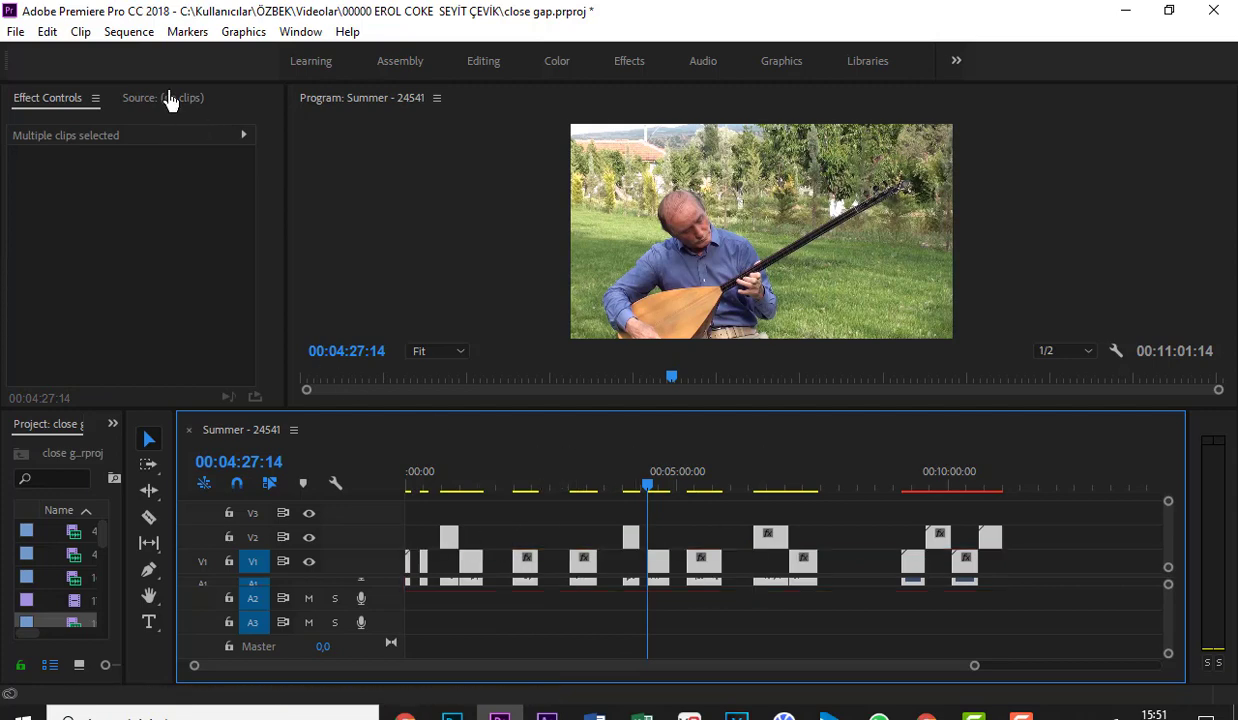
Use Sequence > Close Gap to pack the V1 and V2 clips into a 00:06:32:12 sequence.
left_click(129, 32)
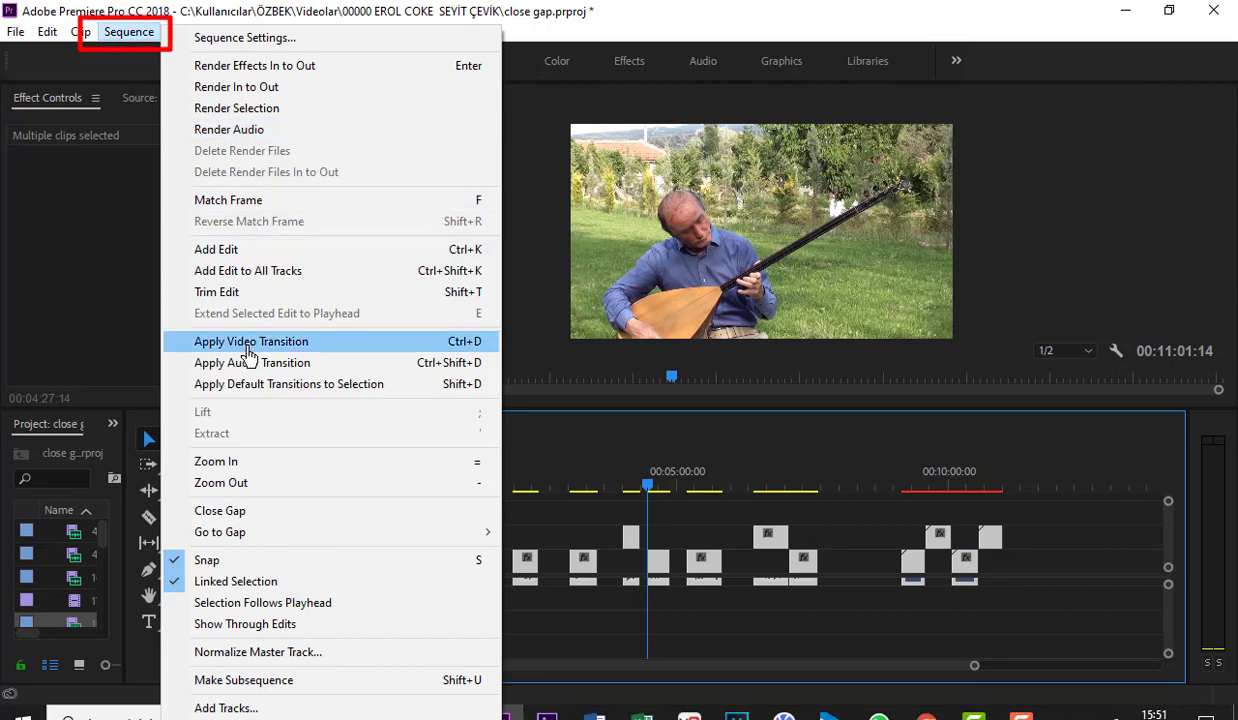
left_click(240, 514)
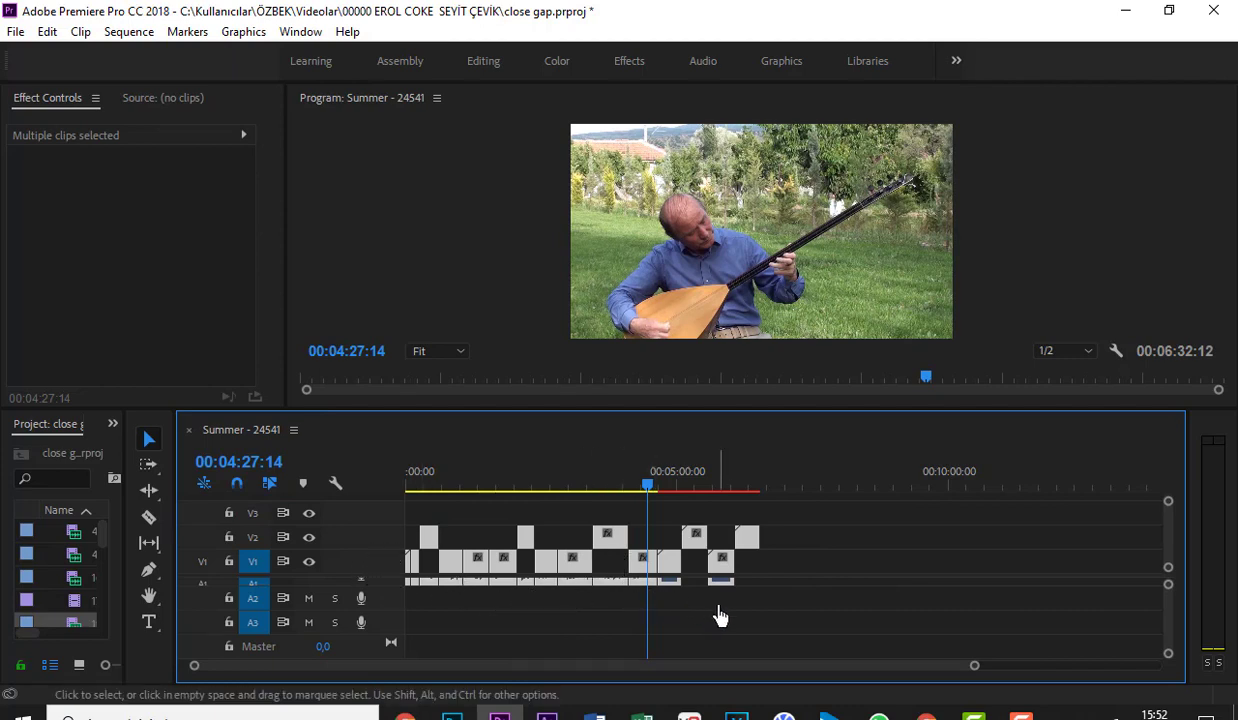
left_click(783, 485)
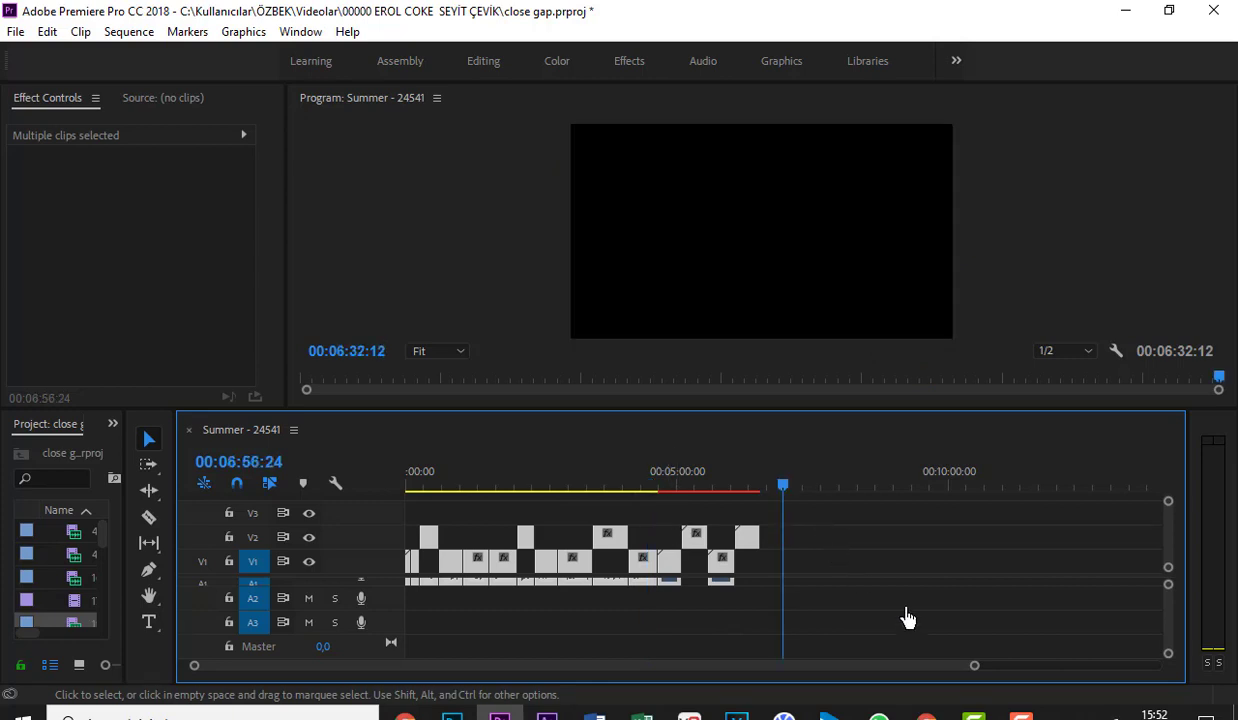
Undo the gap closing so all clips return to V1 with gaps, ending at 00:11:12:00, and deselect them.
mouse_move(974, 666)
left_mouse_down()
mouse_move(1024, 667)
mouse_move(541, 666)
left_mouse_up()
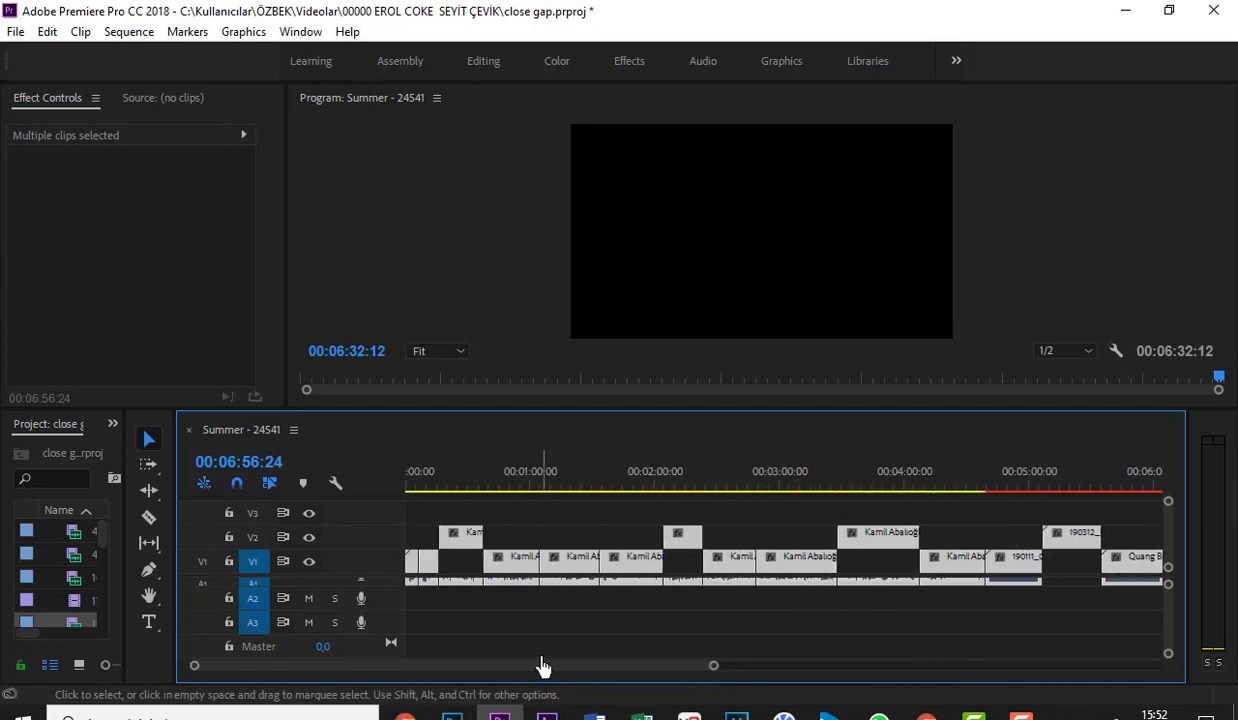
key("ctrl+z")
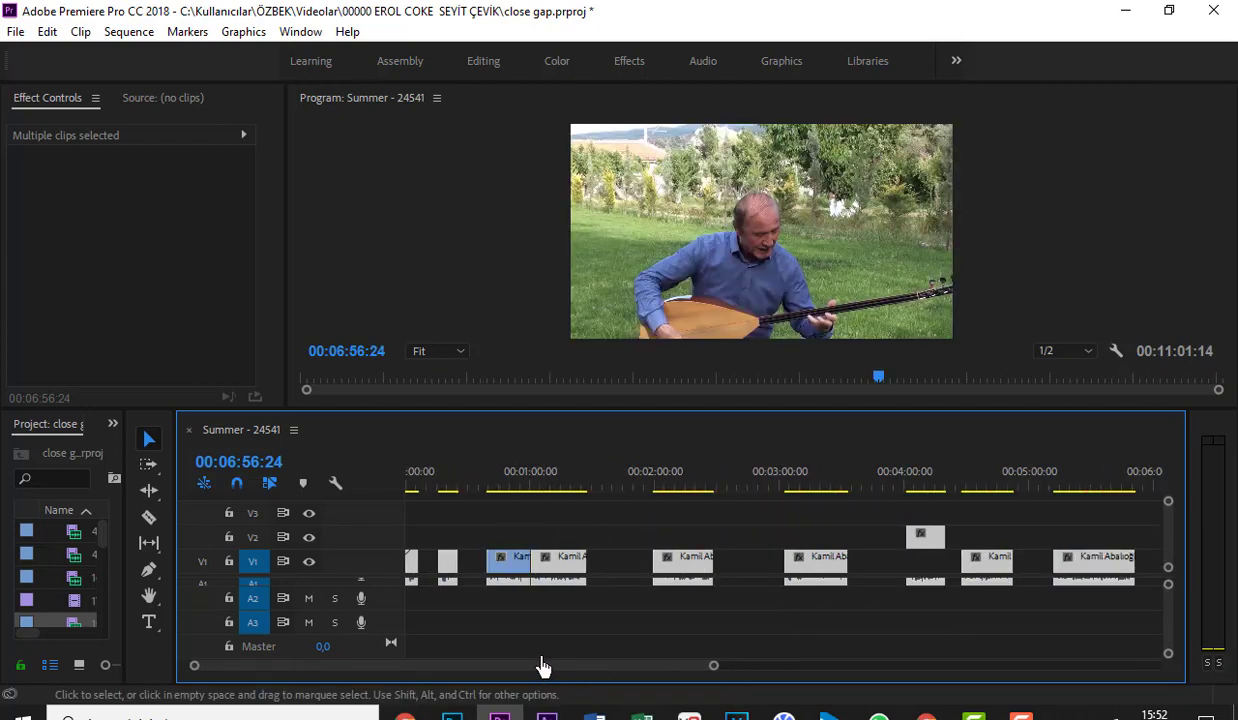
mouse_move(713, 666)
left_mouse_down()
mouse_move(1003, 666)
mouse_move(966, 666)
left_mouse_up()
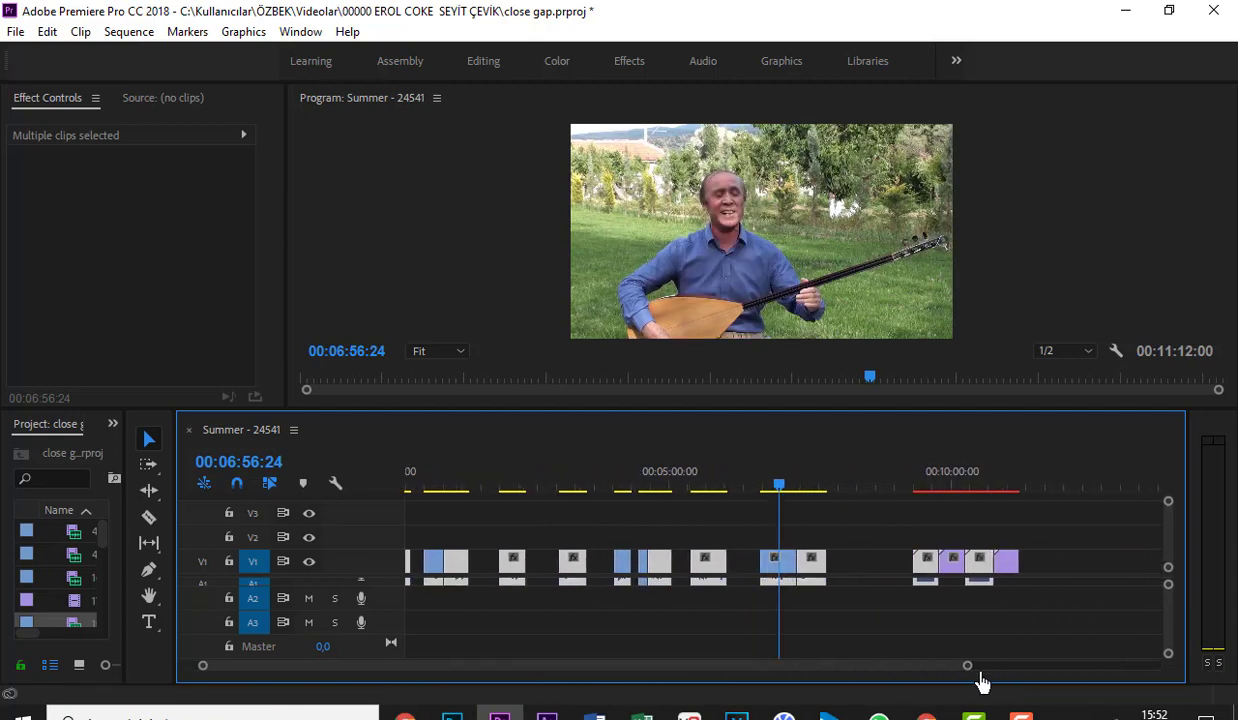
scroll(615, 675, "up", 1)
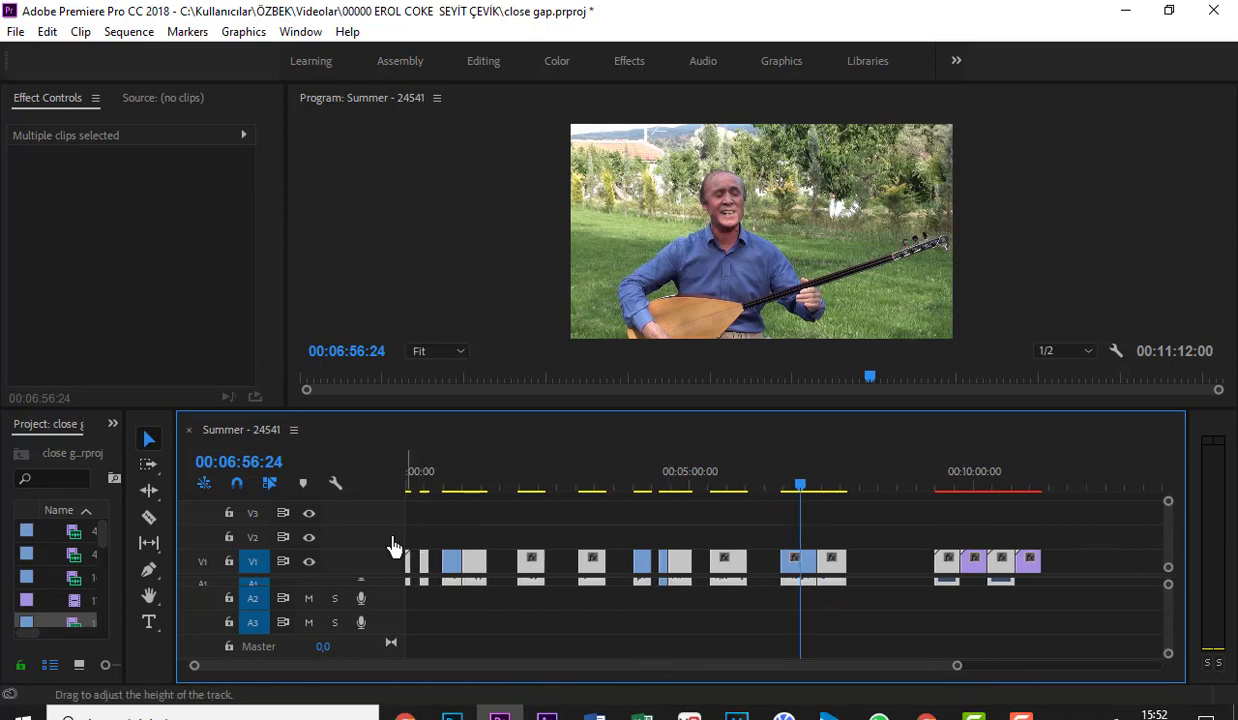
left_click(1097, 567)
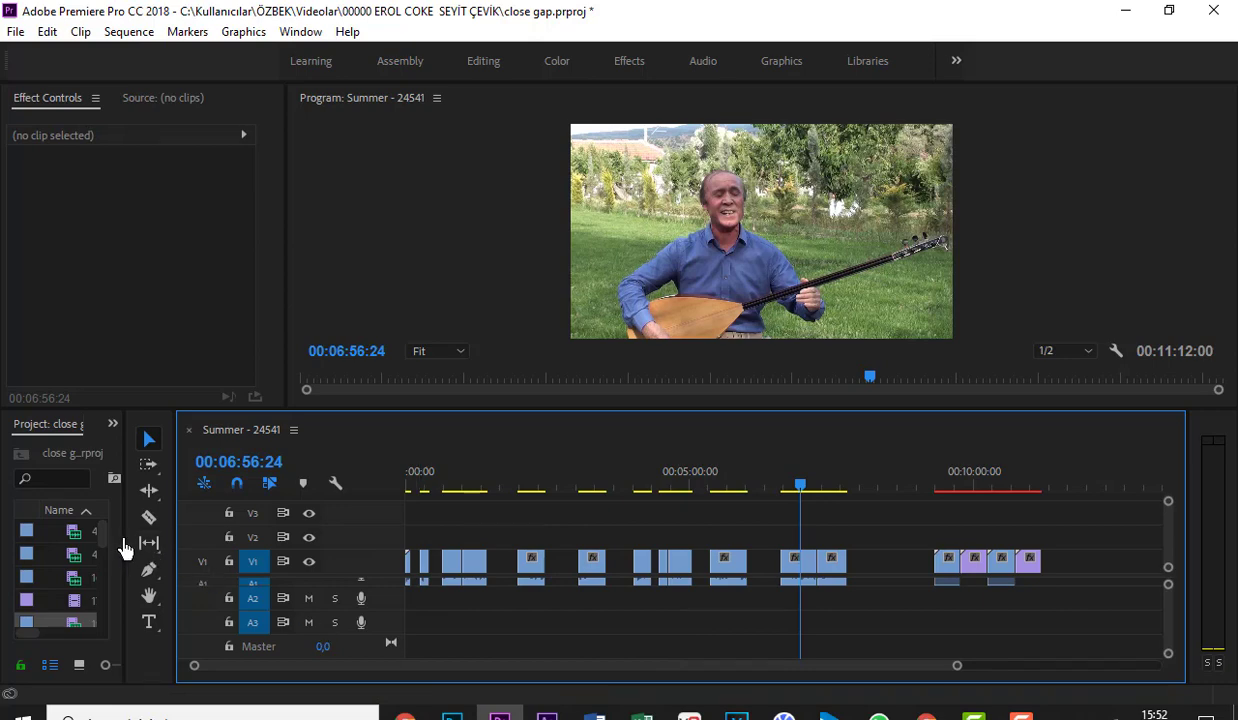
Create a new 1920×1080, 25 fps Adjustment Layer in the Project panel via New Item.
left_click_drag(130, 545, 182, 556)
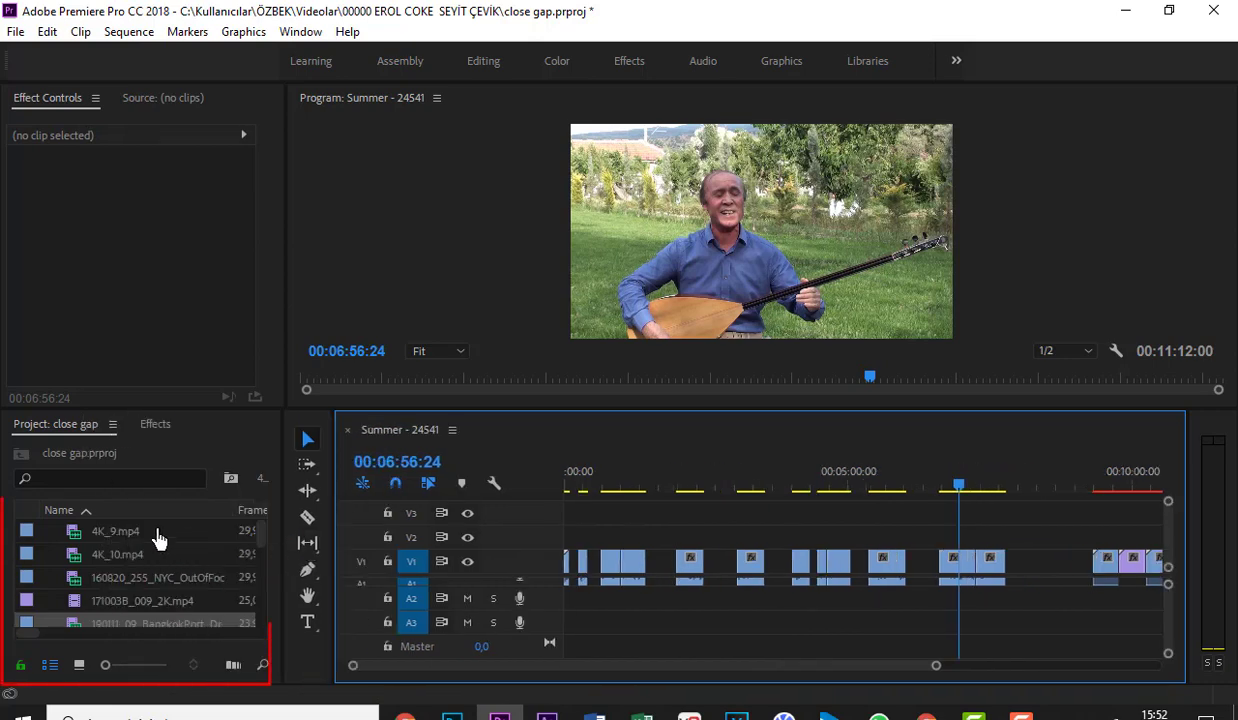
right_click(174, 543)
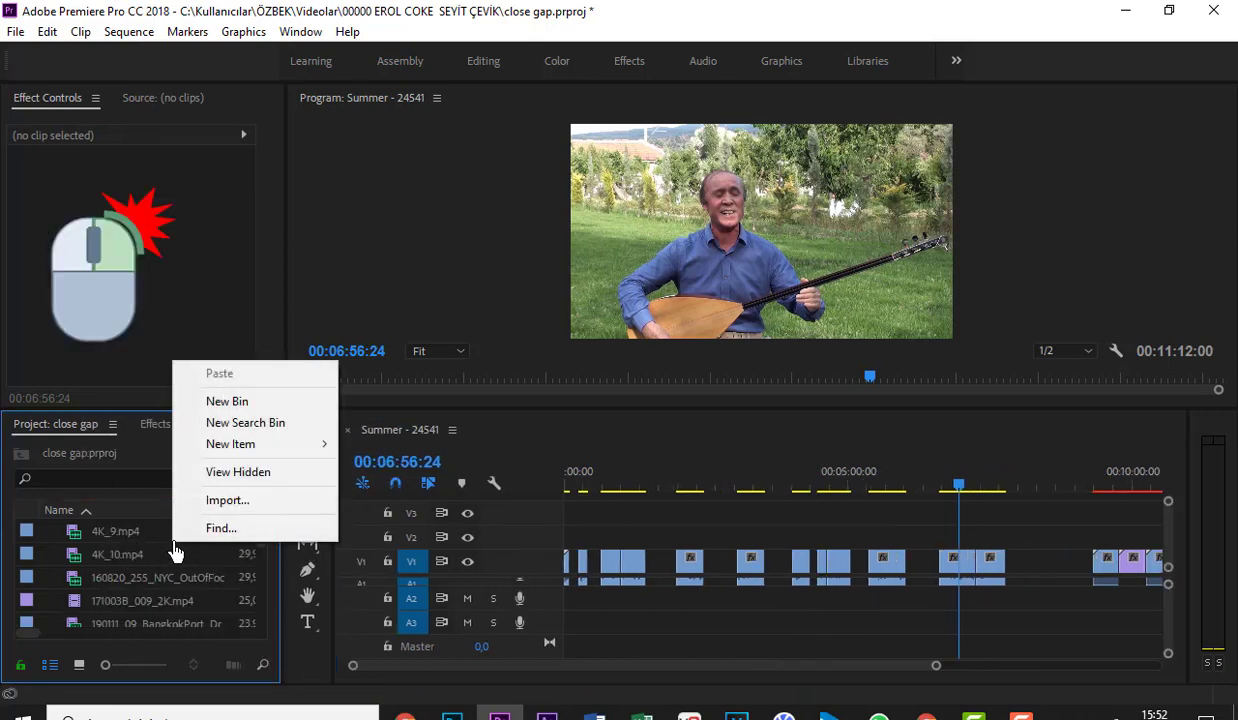
mouse_move(272, 445)
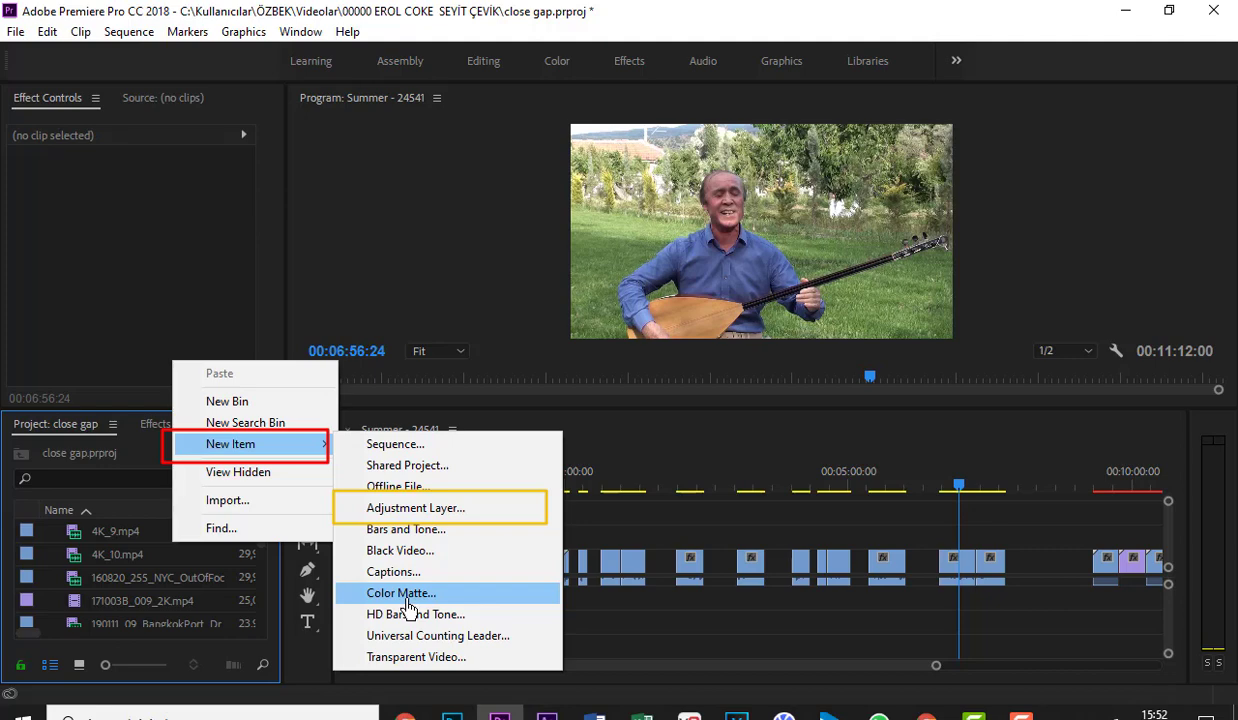
left_click(409, 510)
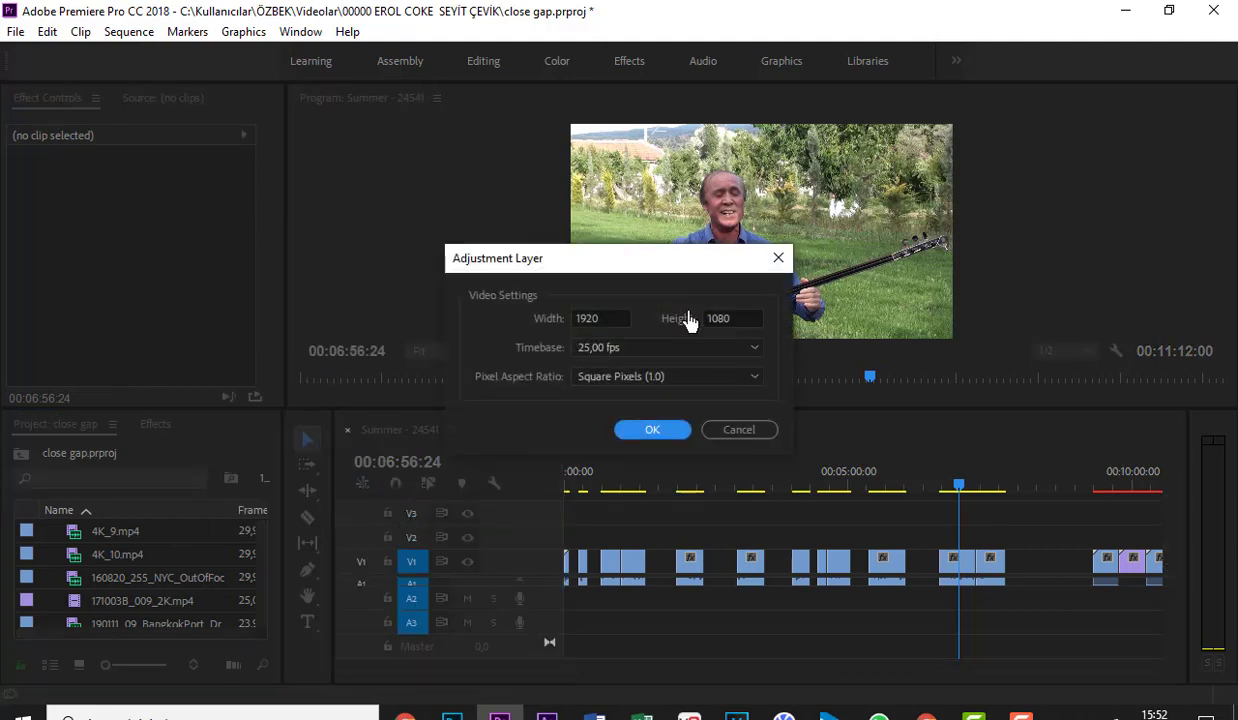
left_click(650, 431)
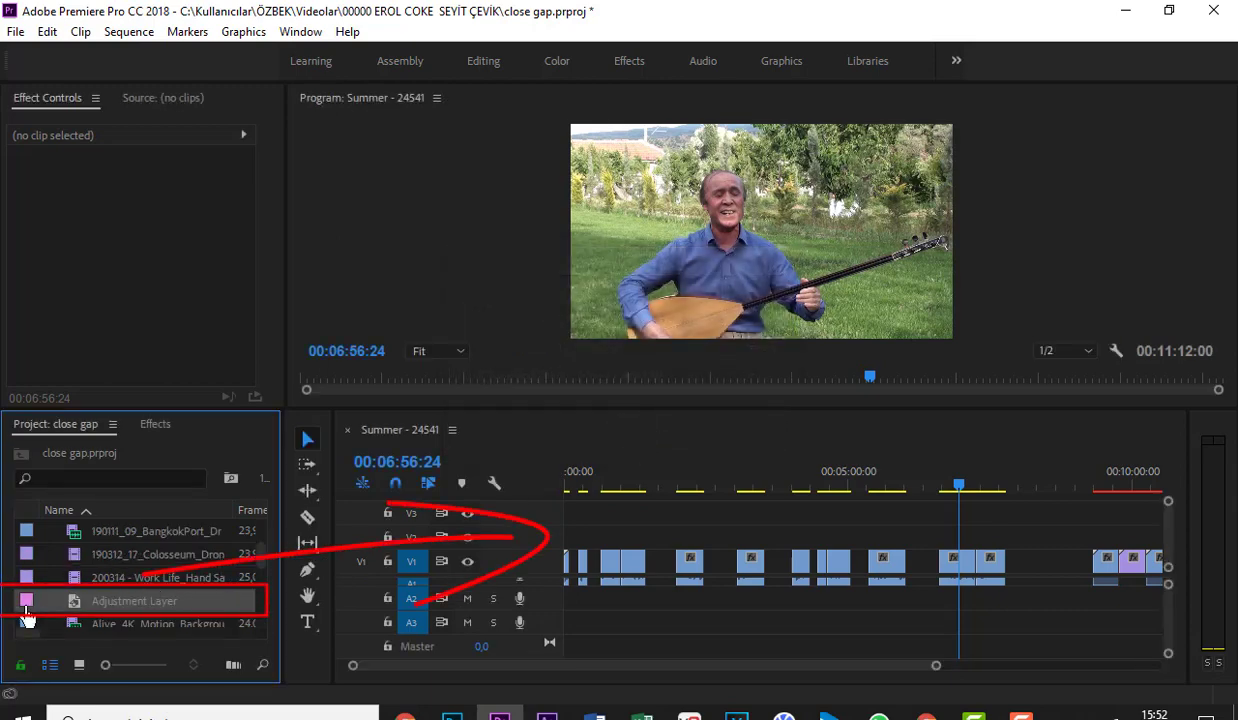
Place the Adjustment Layer at the start of V2, stretch it to the sequence end, and select the V1 clips.
left_click_drag(27, 605, 566, 537)
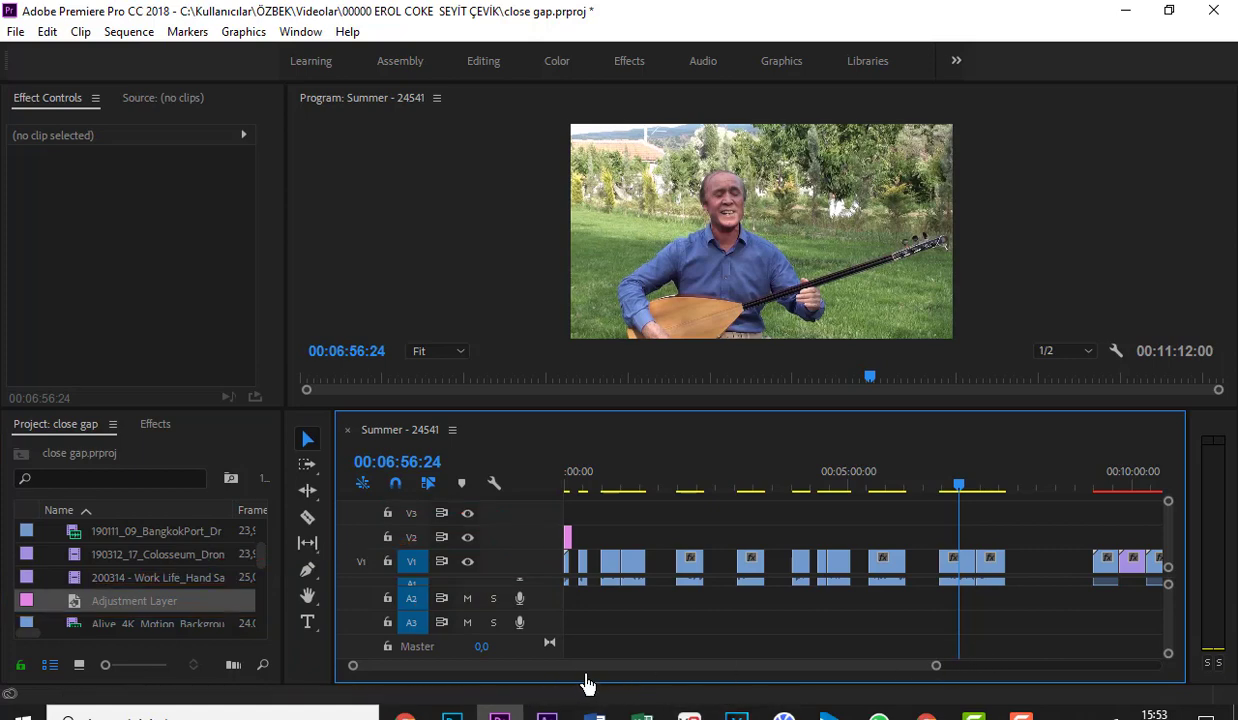
left_click_drag(936, 665, 1026, 665)
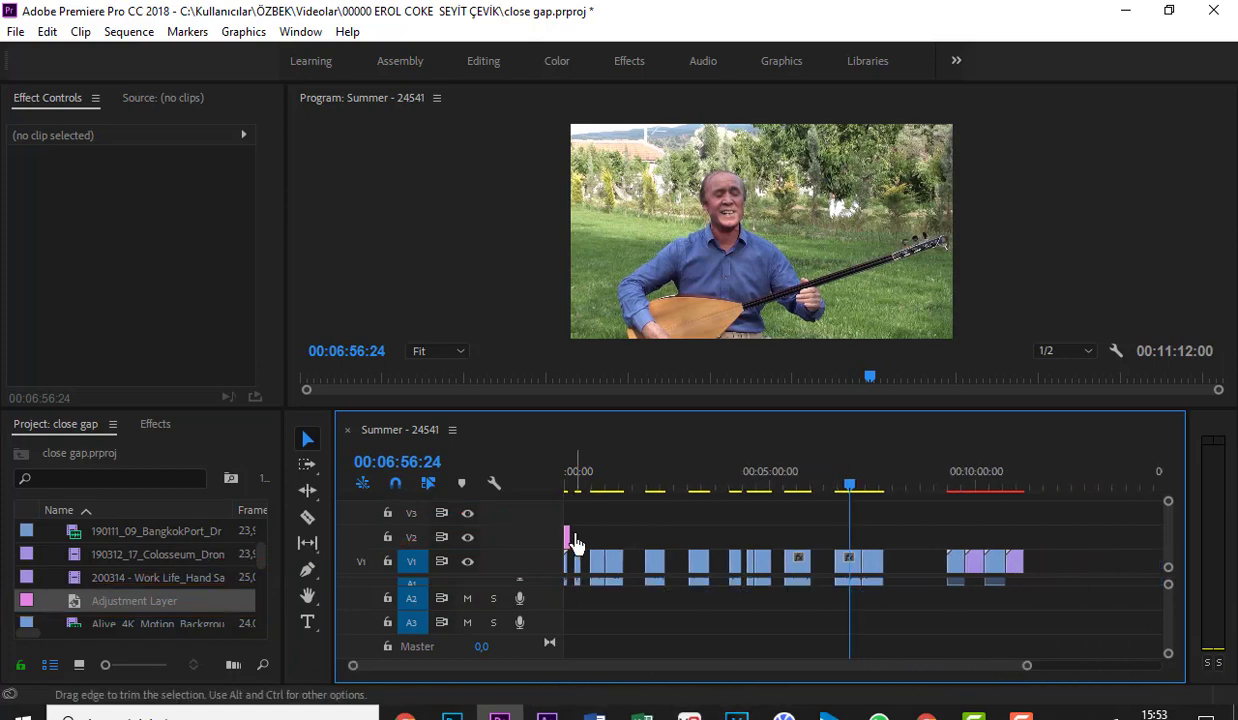
mouse_move(575, 543)
left_mouse_down()
mouse_move(1047, 556)
mouse_move(1025, 552)
left_mouse_up()
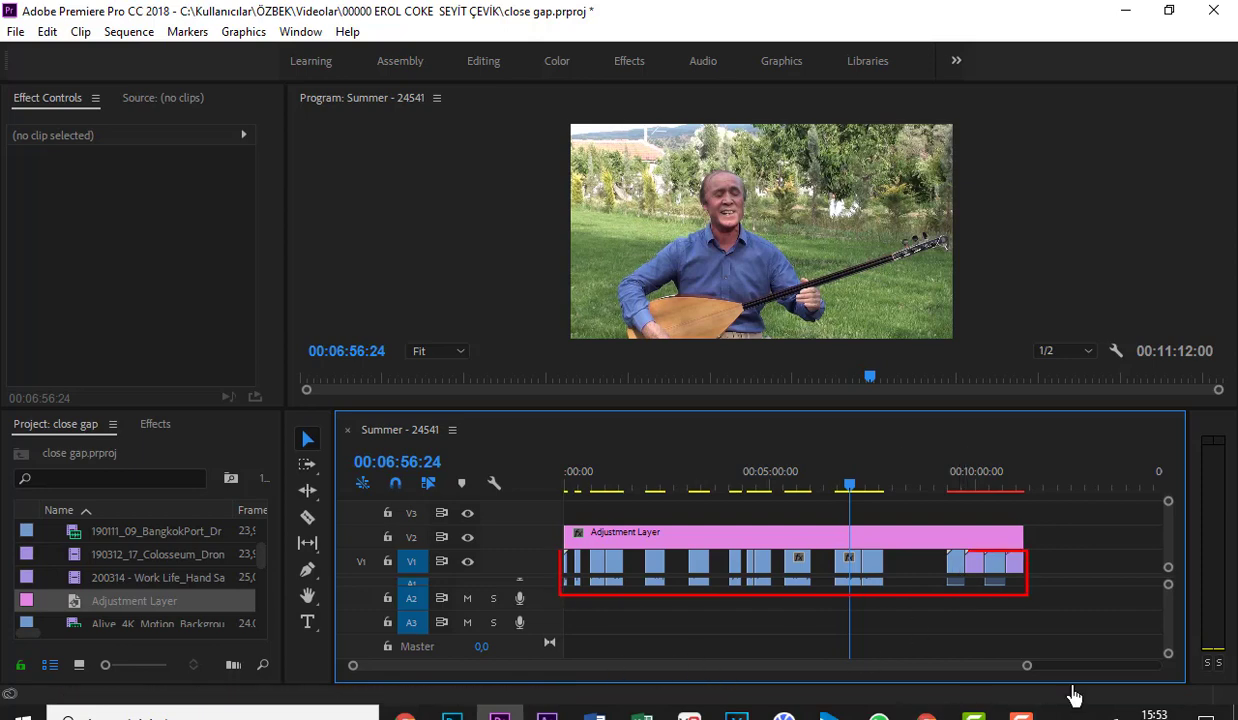
left_click_drag(1075, 570, 555, 609)
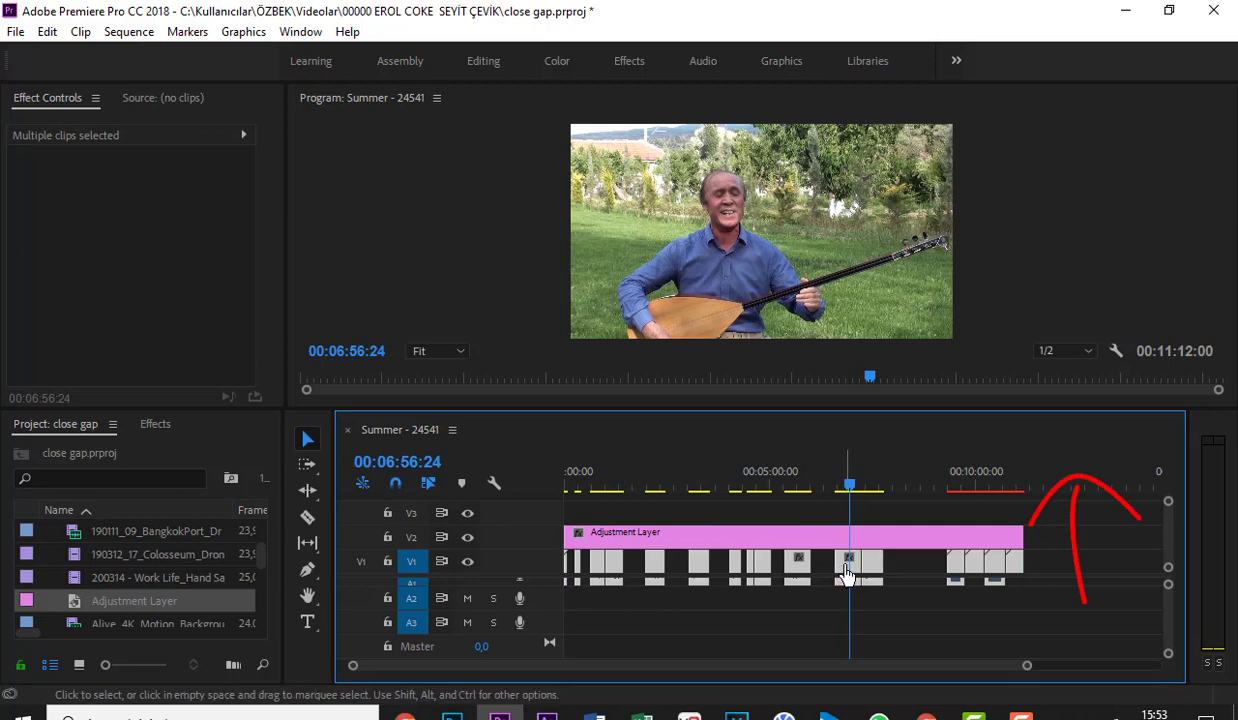
Overwrite the adjustment layer with the V1 clips, move them back down, and select the leftover V2 gap pieces.
left_click_drag(845, 572, 845, 556)
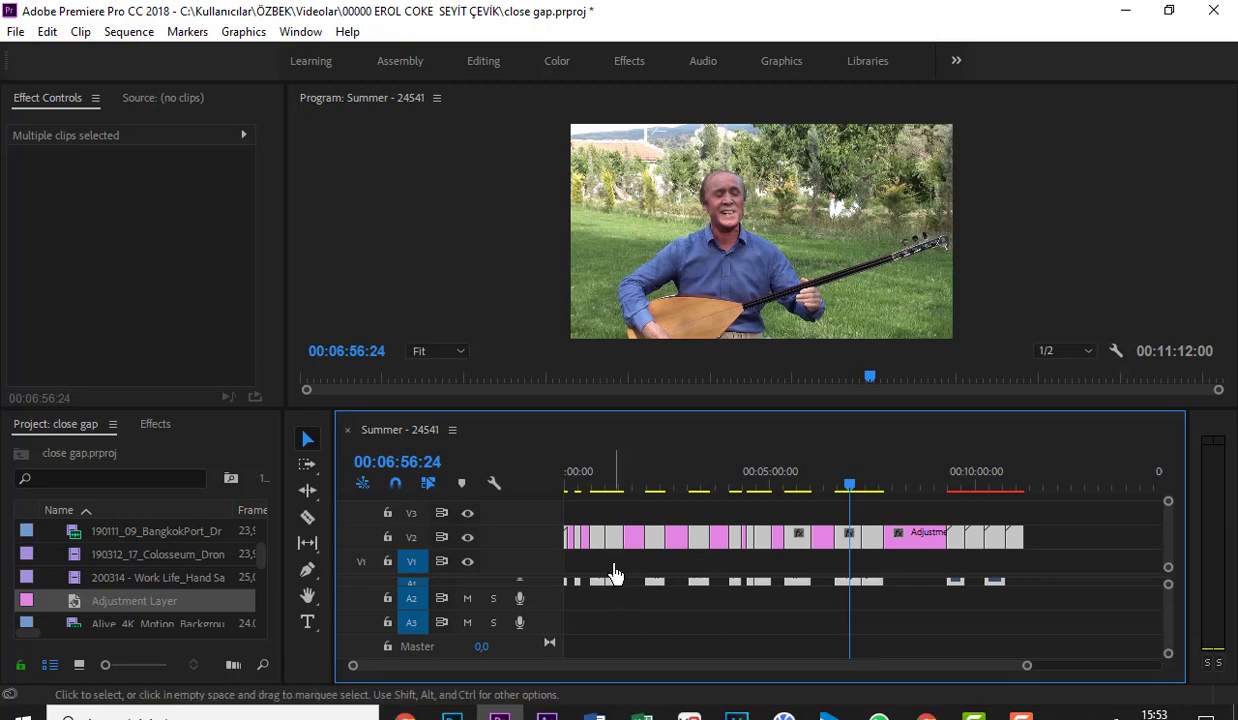
left_click_drag(614, 566, 619, 570)
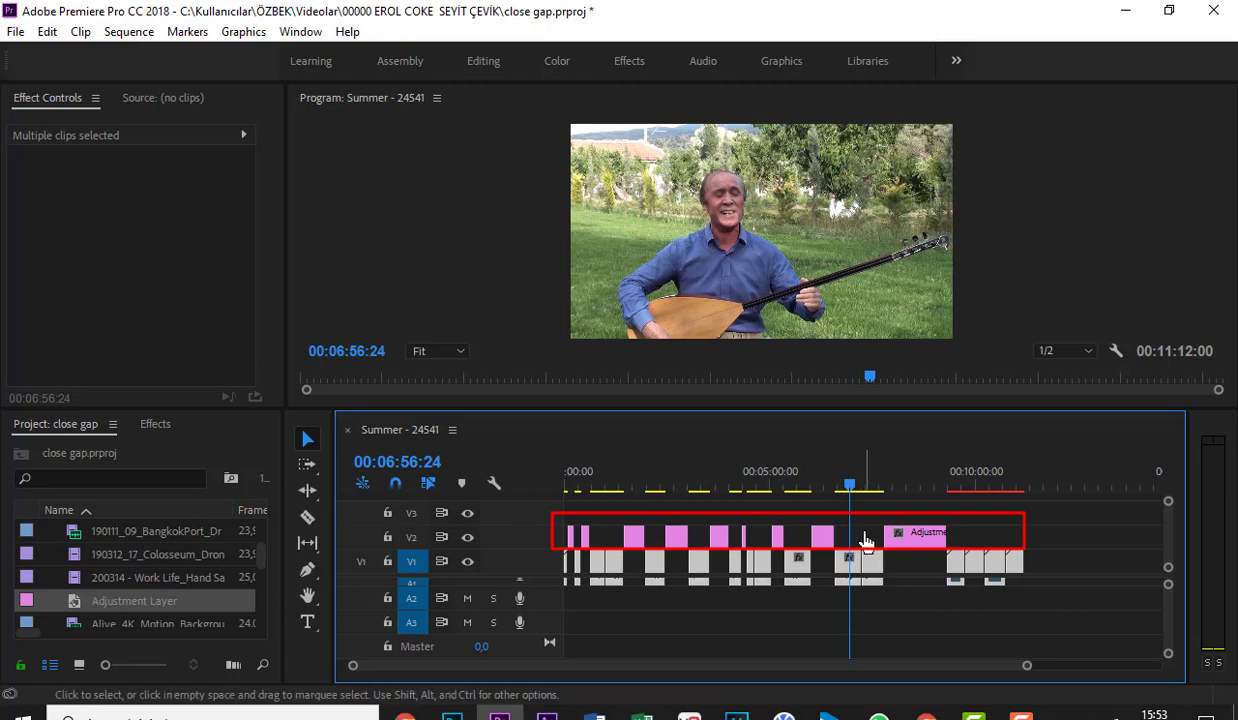
mouse_move(1005, 511)
left_mouse_down()
mouse_move(978, 541)
mouse_move(561, 553)
left_mouse_up()
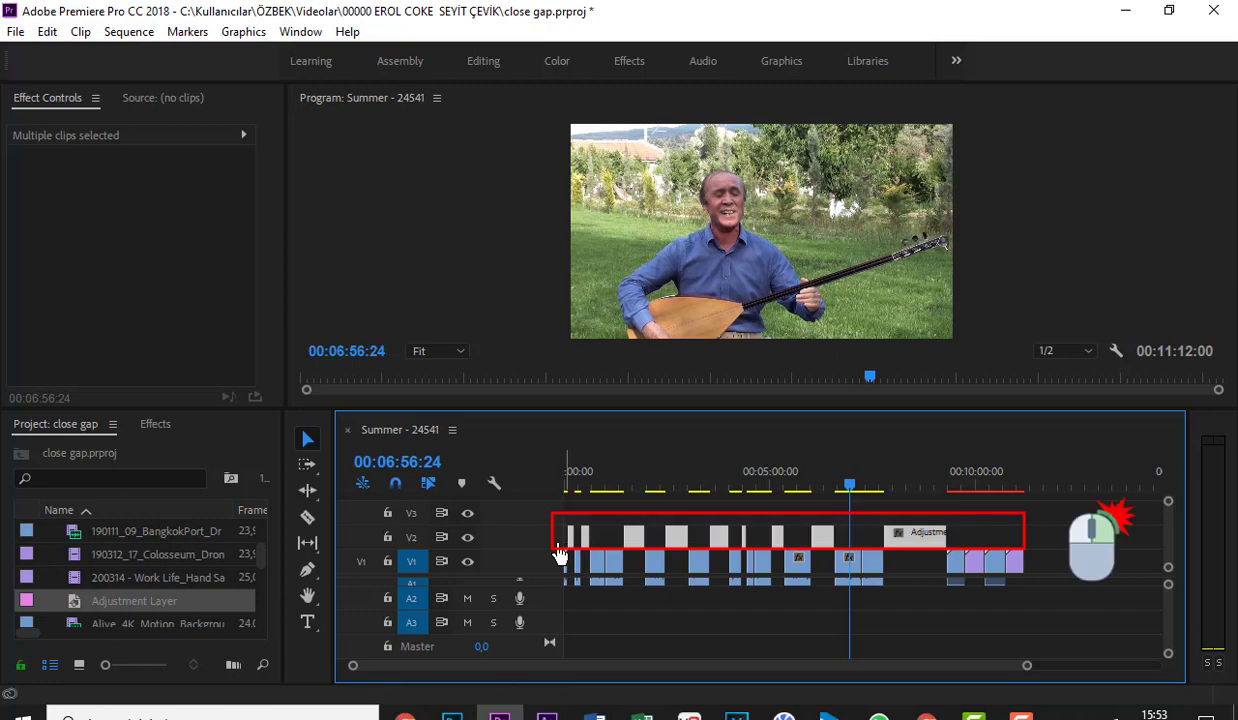
Ripple Delete the V2 adjustment layer pieces, packing the V1 clips into a 00:06:42:23 sequence.
right_click(922, 553)
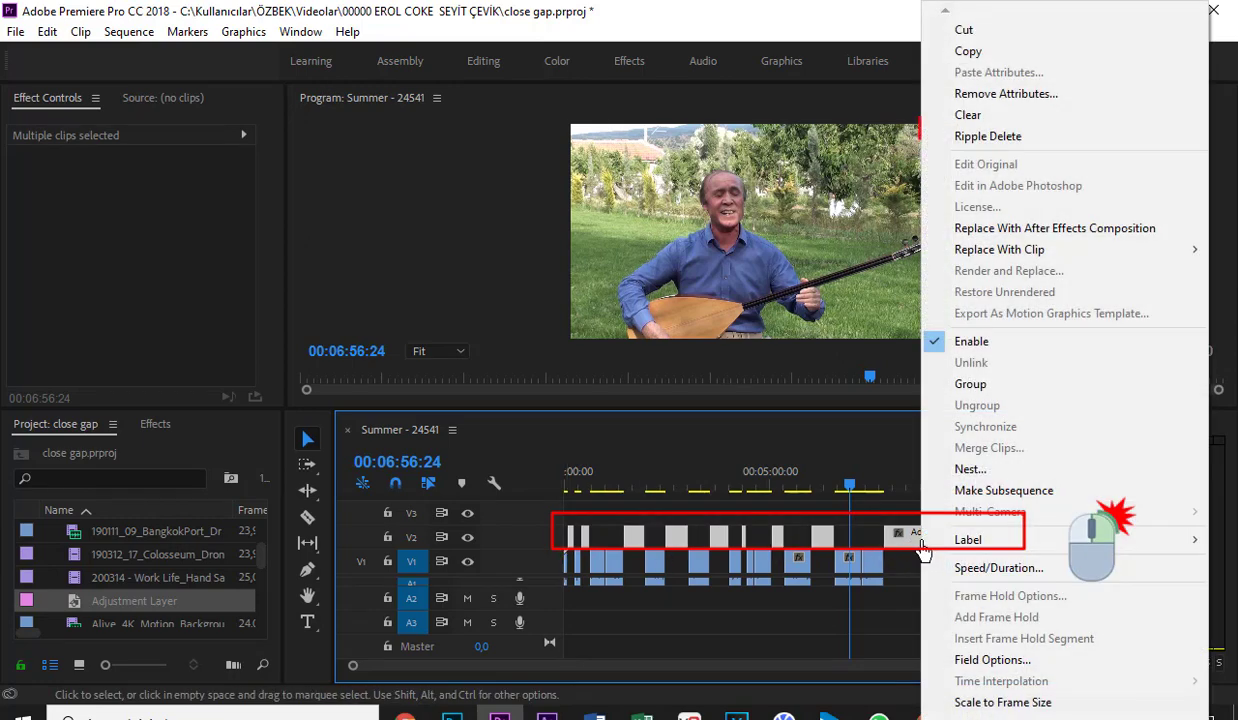
left_click(975, 137)
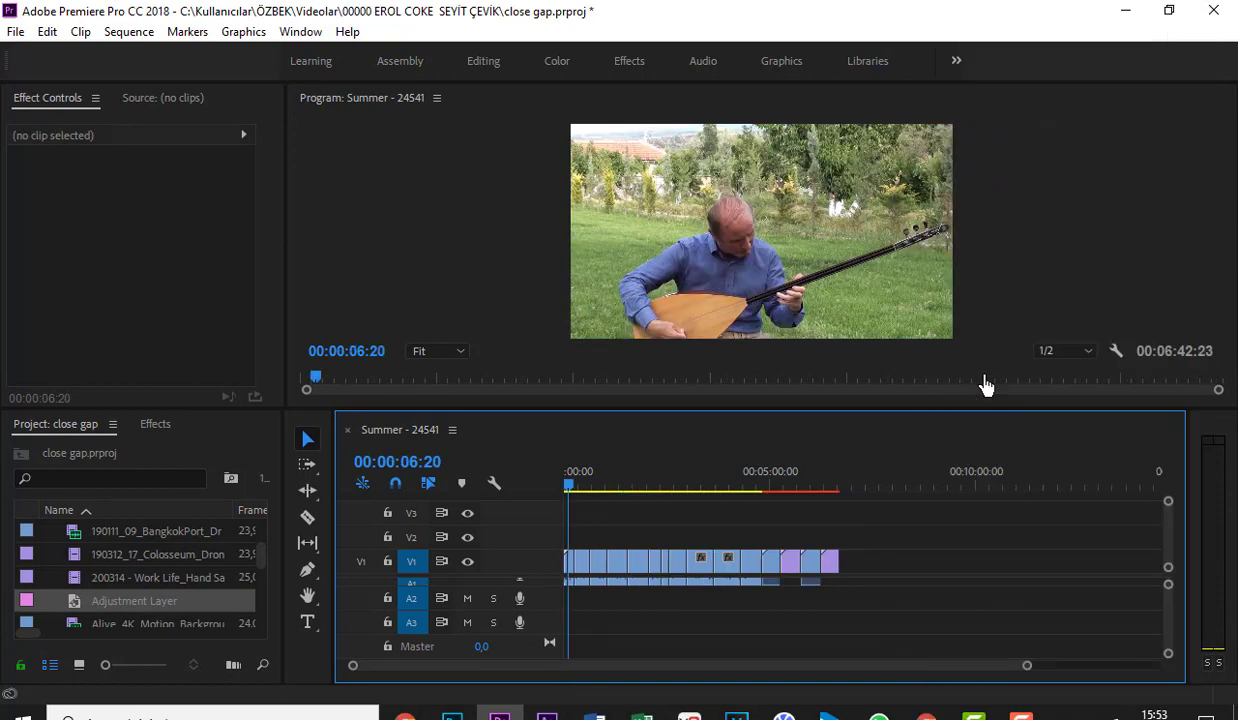